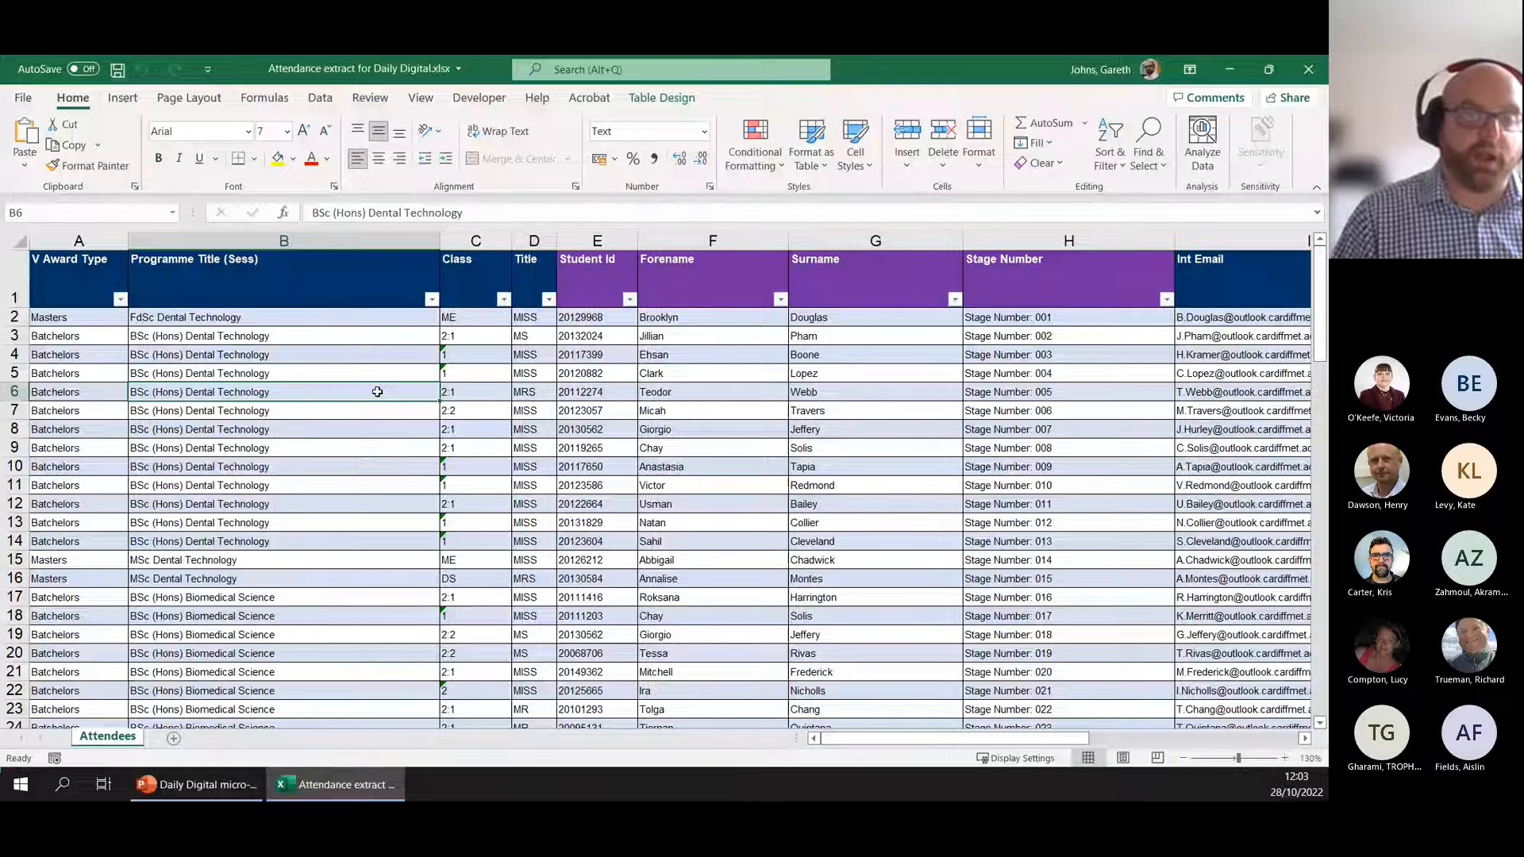
Review the attendee columns through Extra Tickets, and create a PivotTable from the attendee table on a new worksheet
{"action": "left_click_drag", "start_coordinate": [874, 739], "coordinate": [1023, 739]}
{"action": "left_click", "coordinate": [1009, 358]}
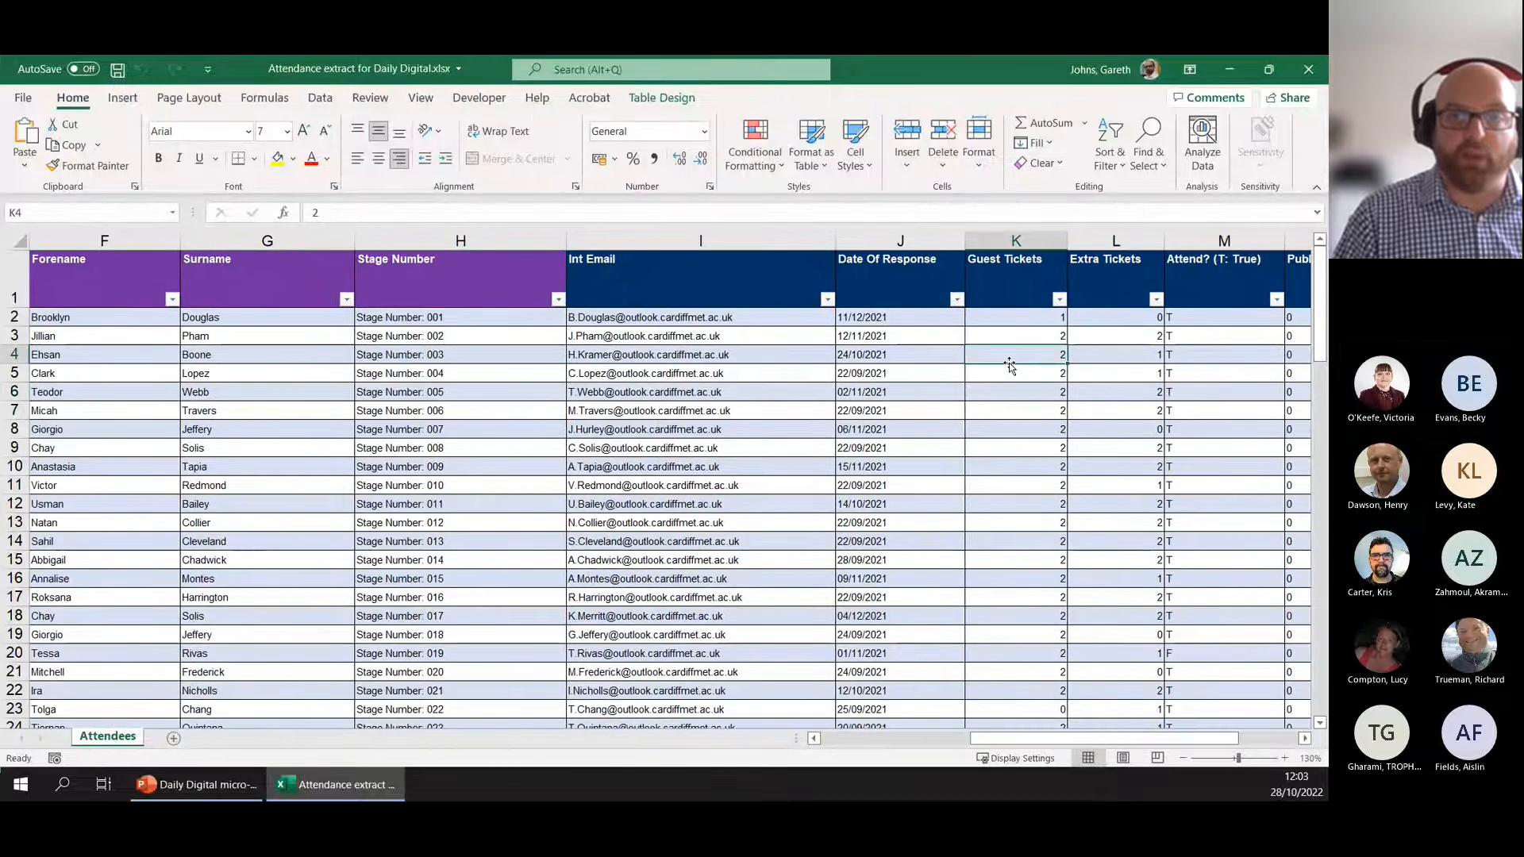
{"action": "left_click", "coordinate": [1132, 348]}
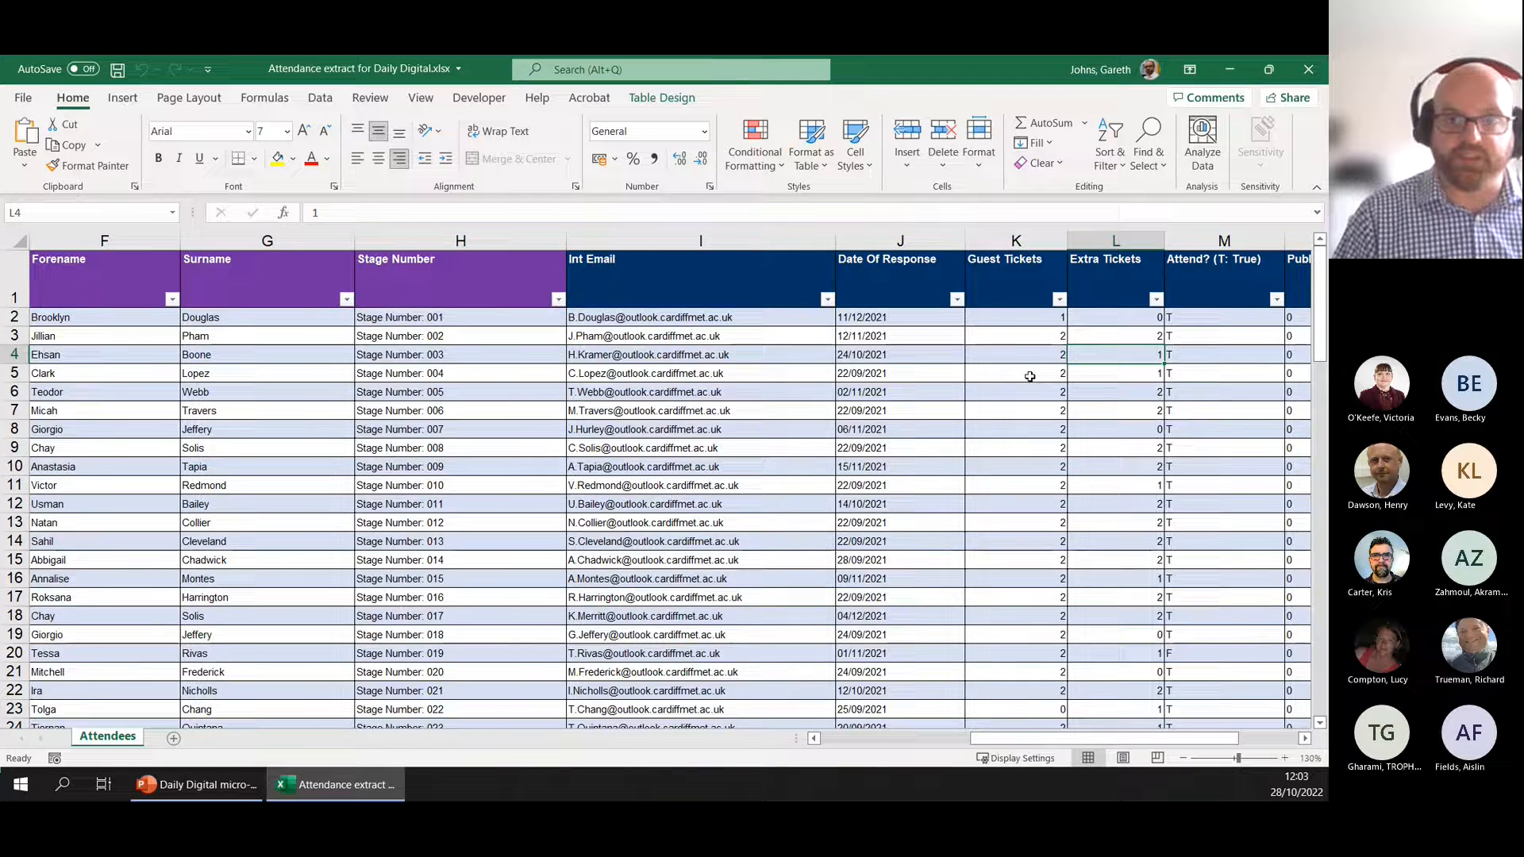
{"action": "scroll", "coordinate": [1032, 373], "scroll_direction": "left", "scroll_amount": 3}
{"action": "scroll", "coordinate": [1031, 373], "scroll_direction": "left", "scroll_amount": 2}
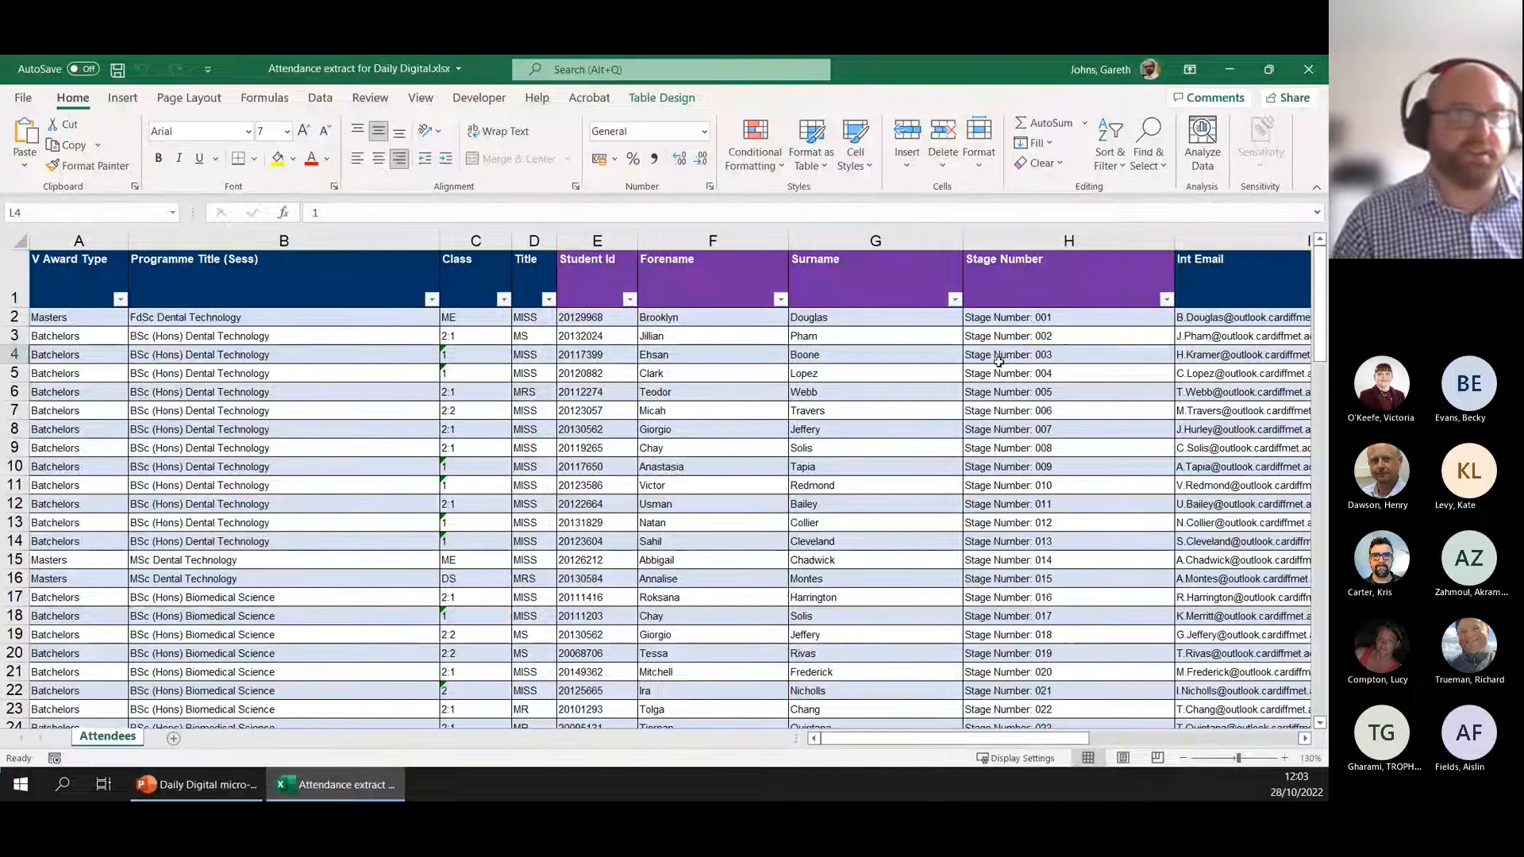
{"action": "left_click", "coordinate": [365, 378]}
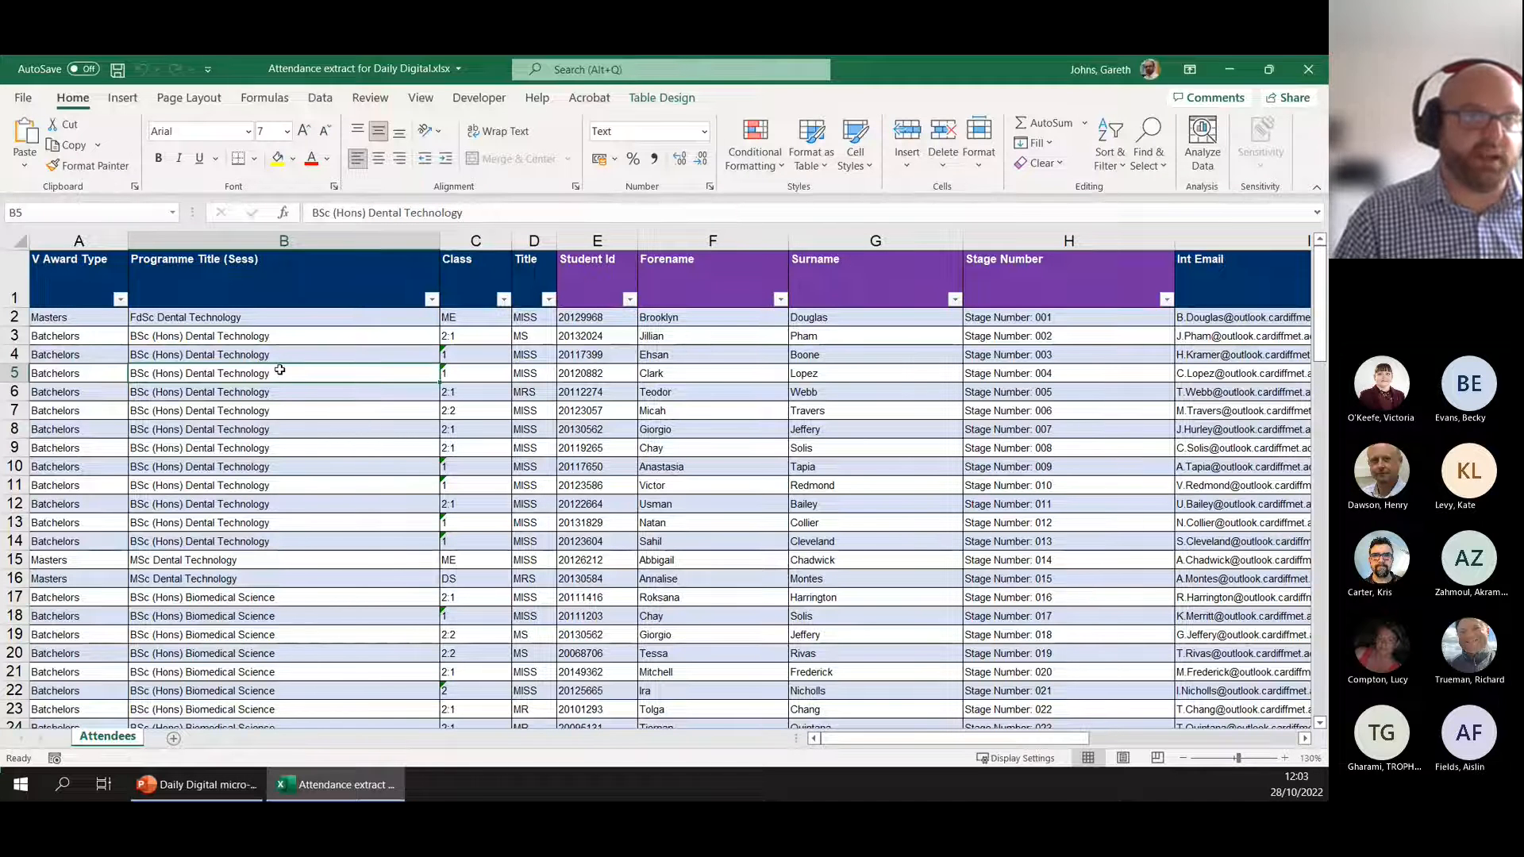
{"action": "left_click", "coordinate": [123, 97]}
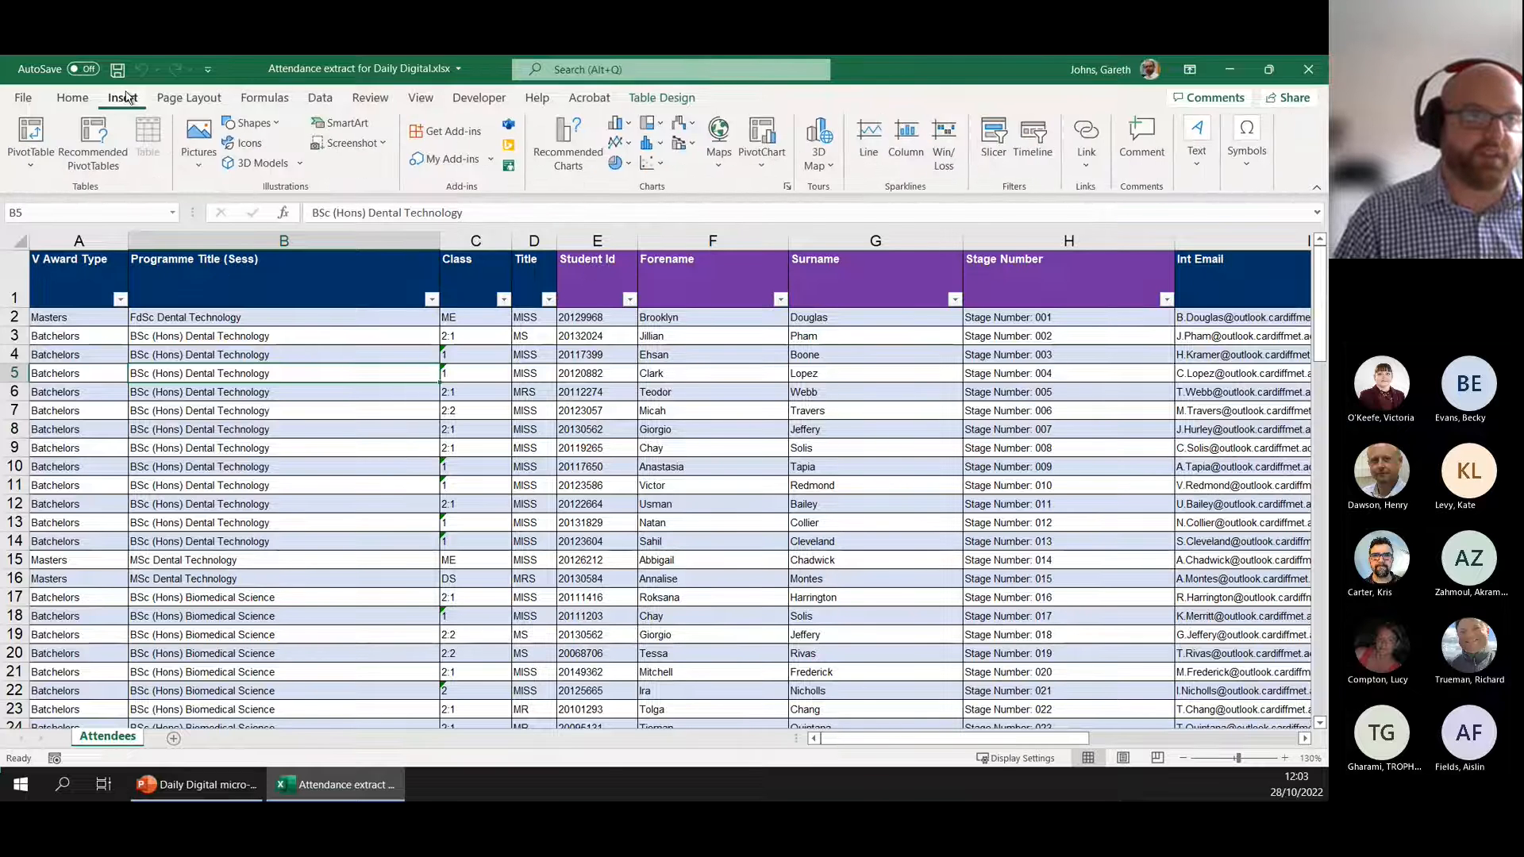
{"action": "left_click", "coordinate": [37, 140]}
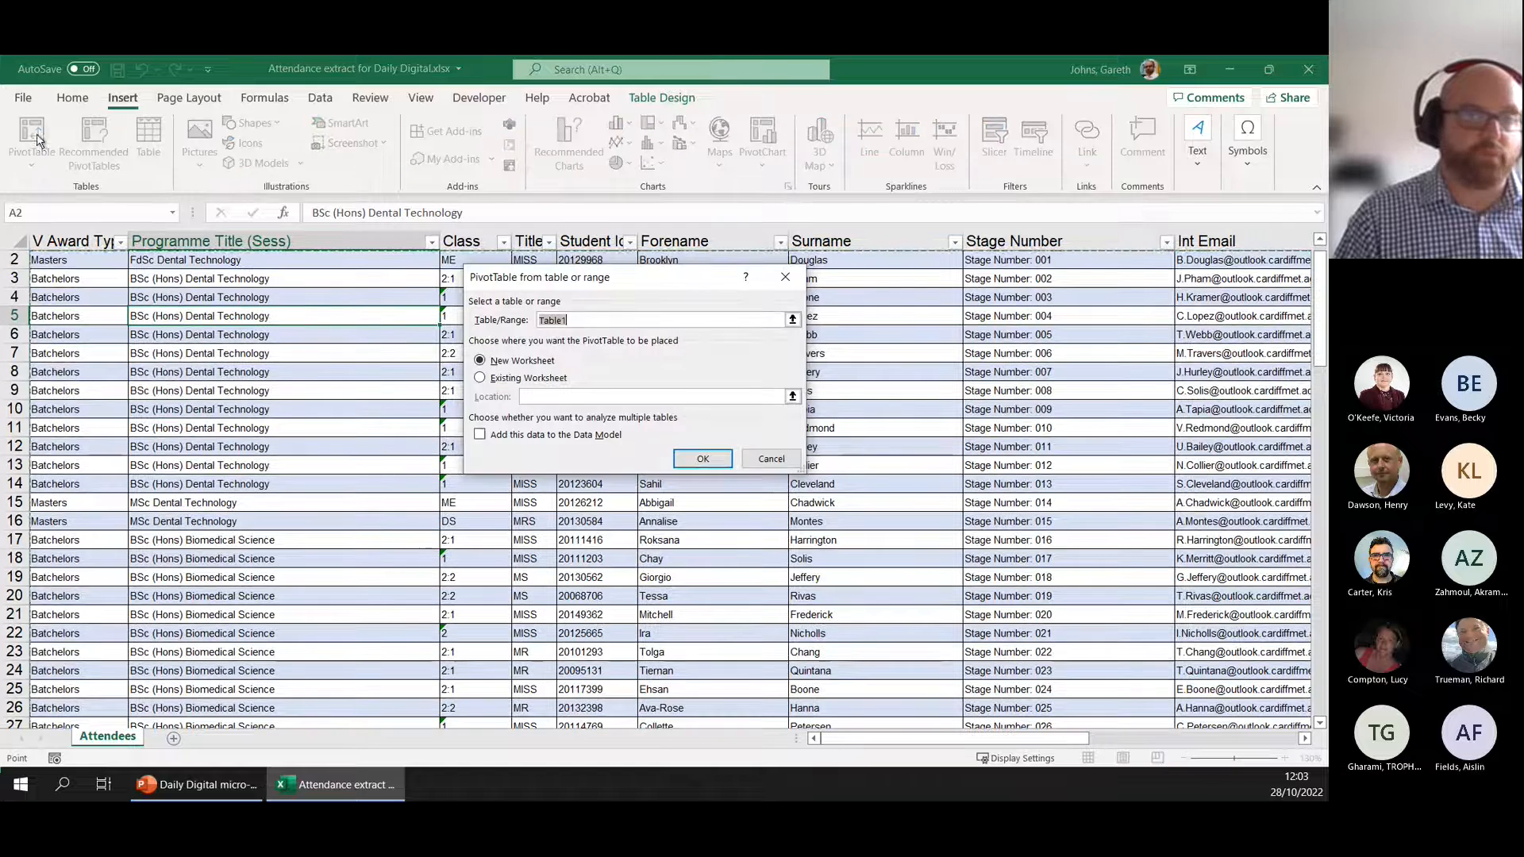
{"action": "left_click", "coordinate": [702, 460]}
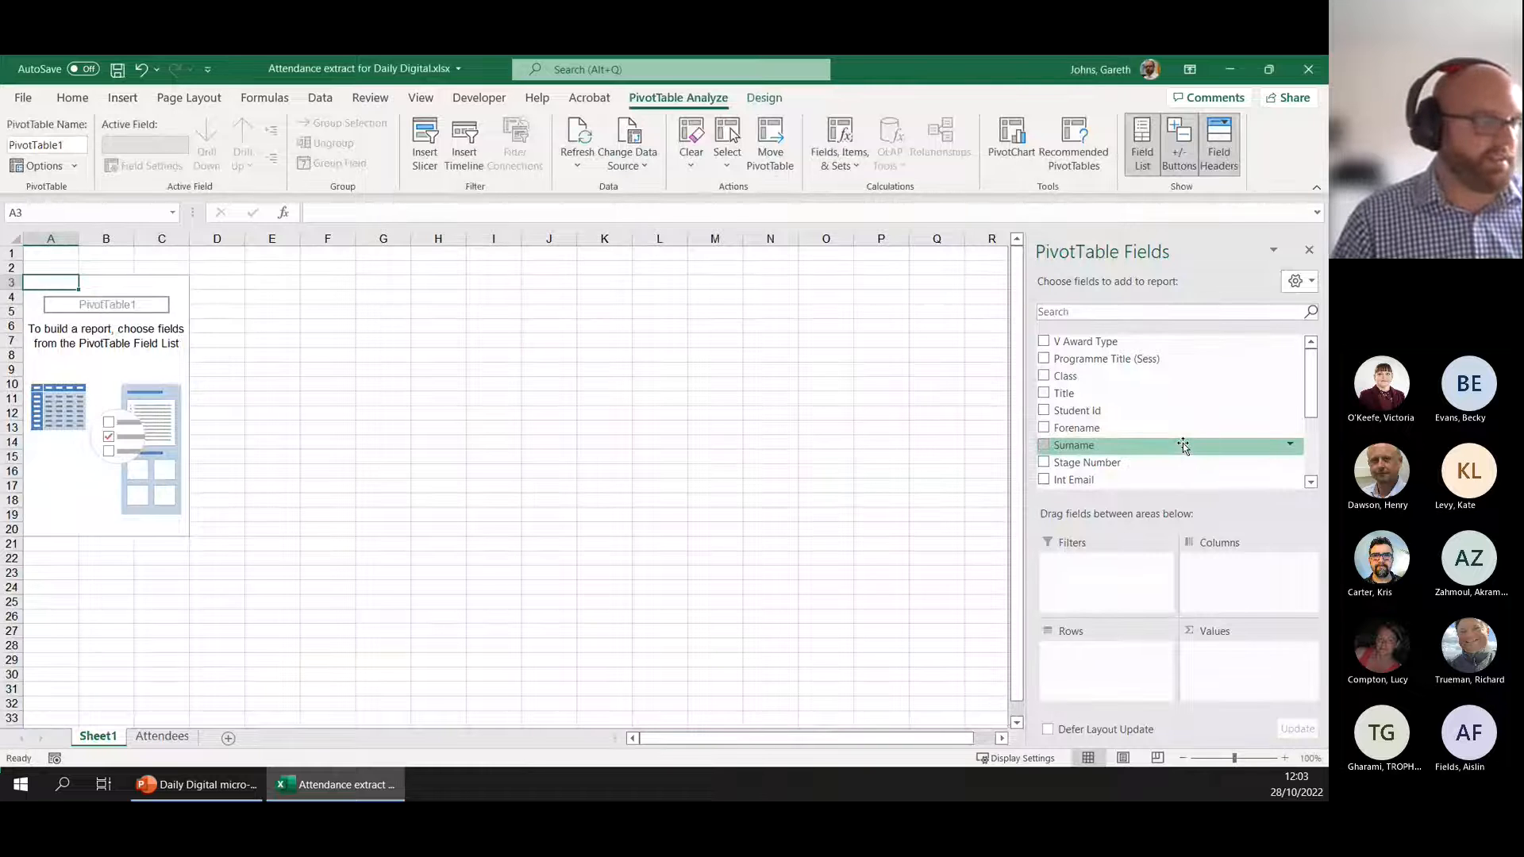
Summarise Guest Tickets and Extra Tickets as sums in the PivotTable, with Programme Title (Sess) as the rows
{"action": "scroll", "coordinate": [1190, 429], "scroll_direction": "down", "scroll_amount": 2}
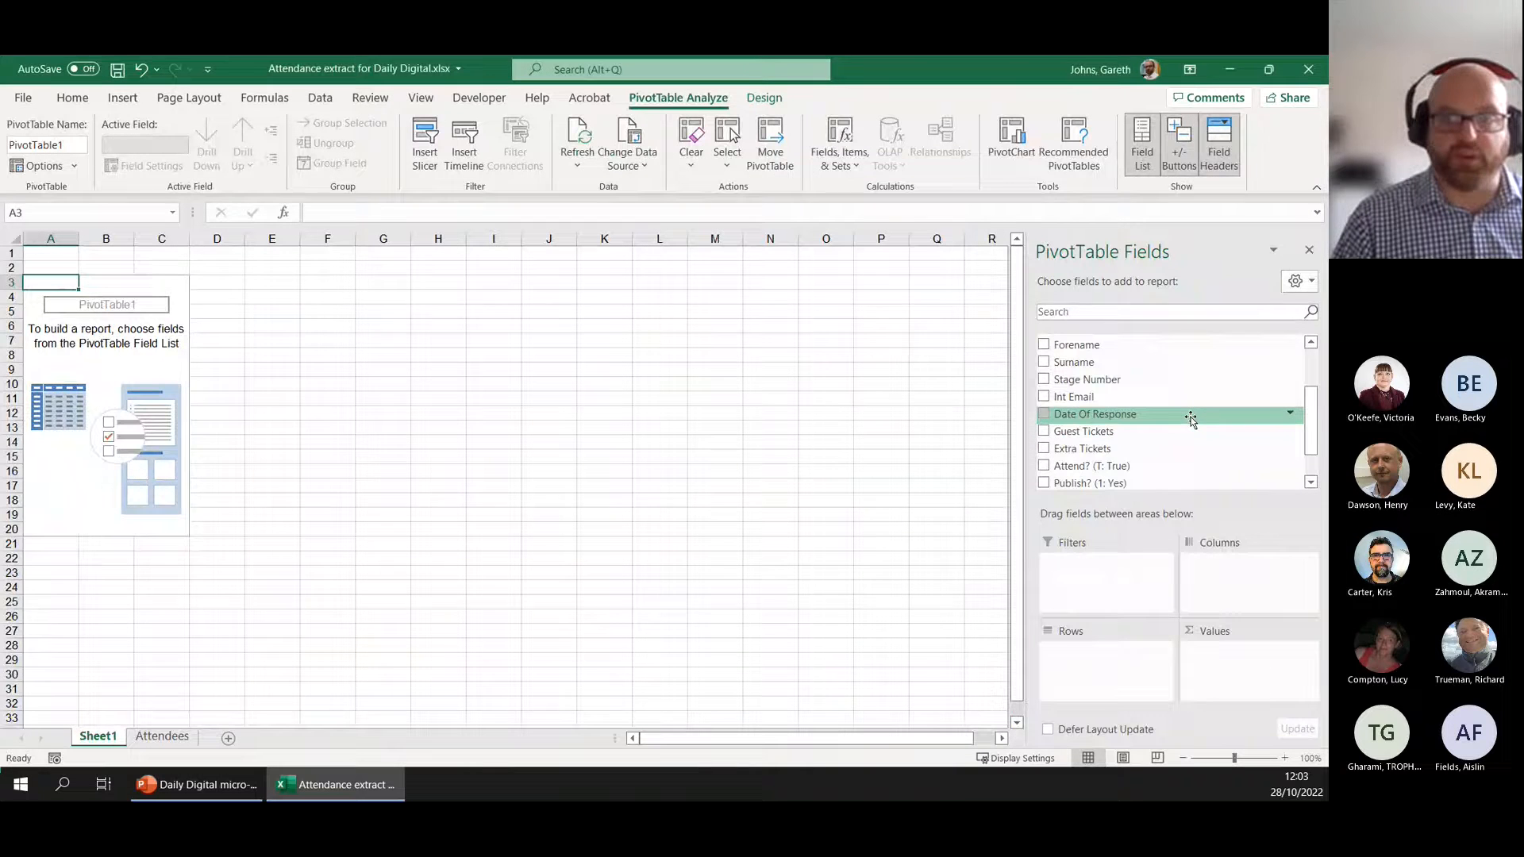
{"action": "left_click", "coordinate": [1044, 433]}
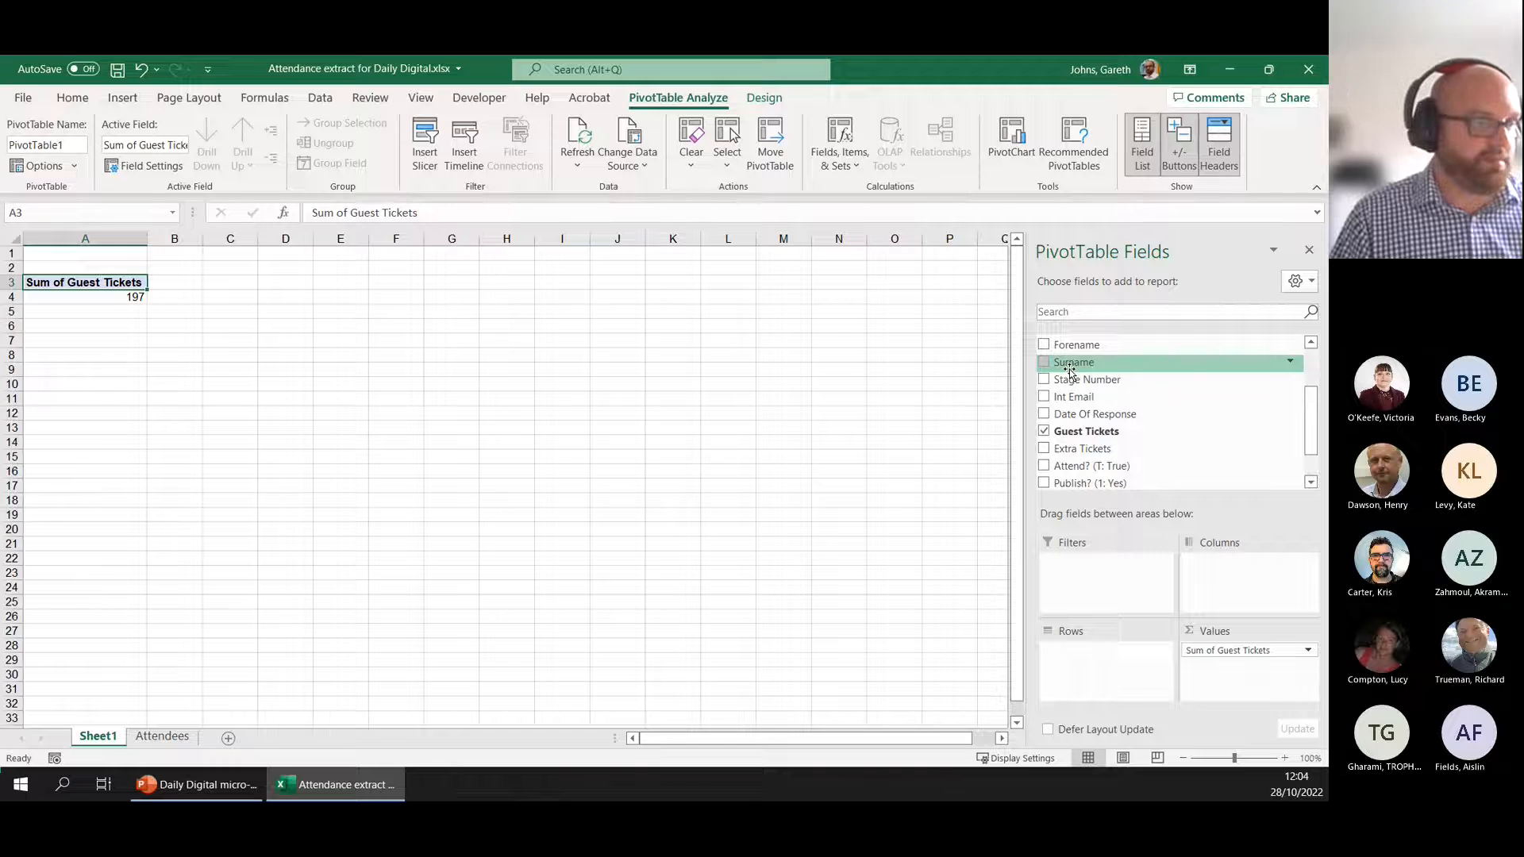
{"action": "scroll", "coordinate": [1143, 409], "scroll_direction": "up", "scroll_amount": 2}
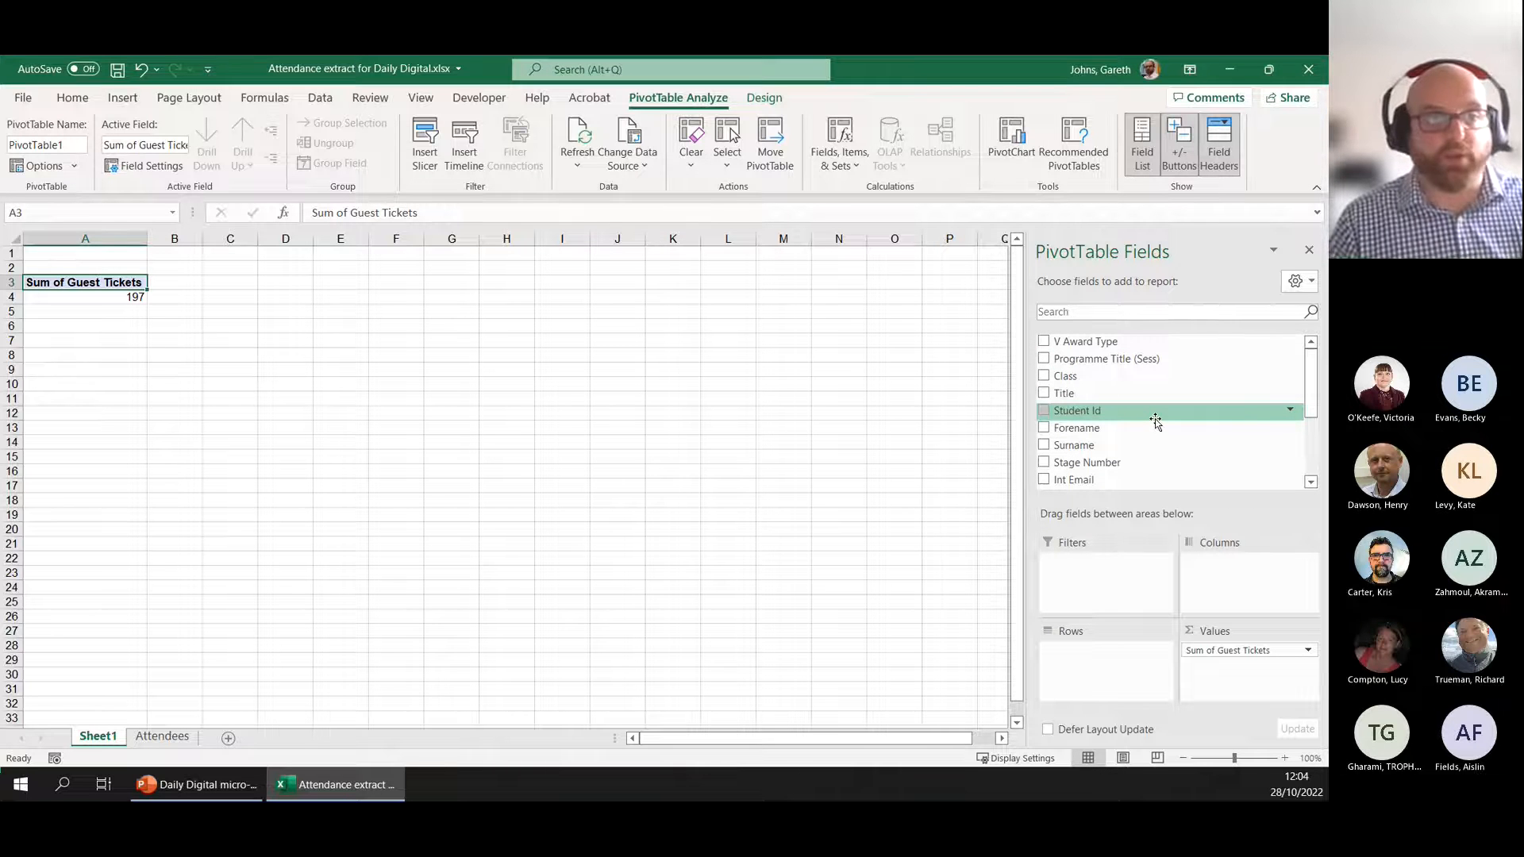
{"action": "left_click", "coordinate": [1044, 361]}
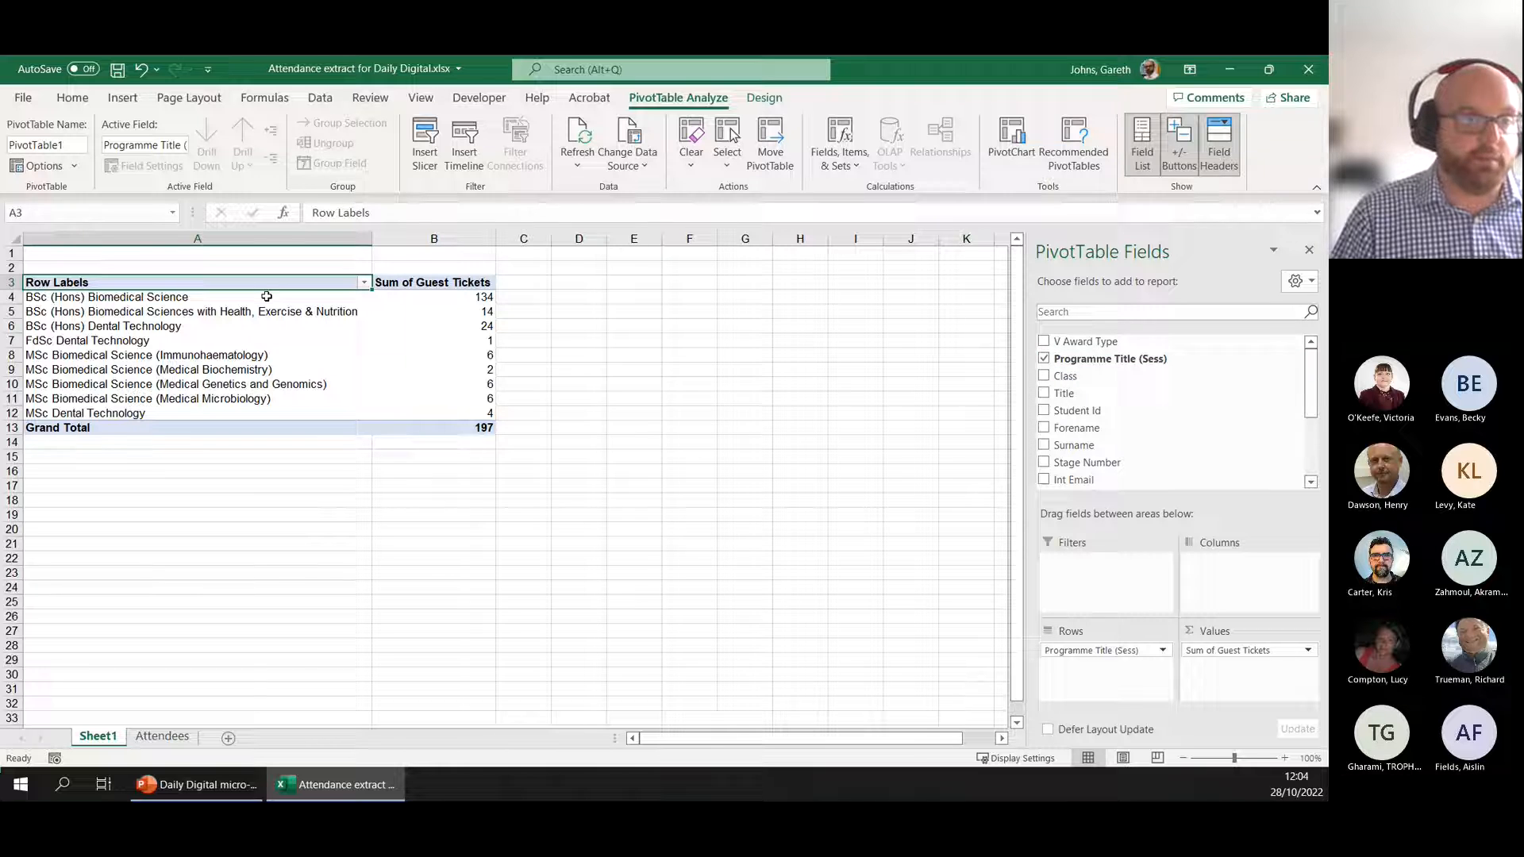
{"action": "mouse_move", "coordinate": [426, 375]}
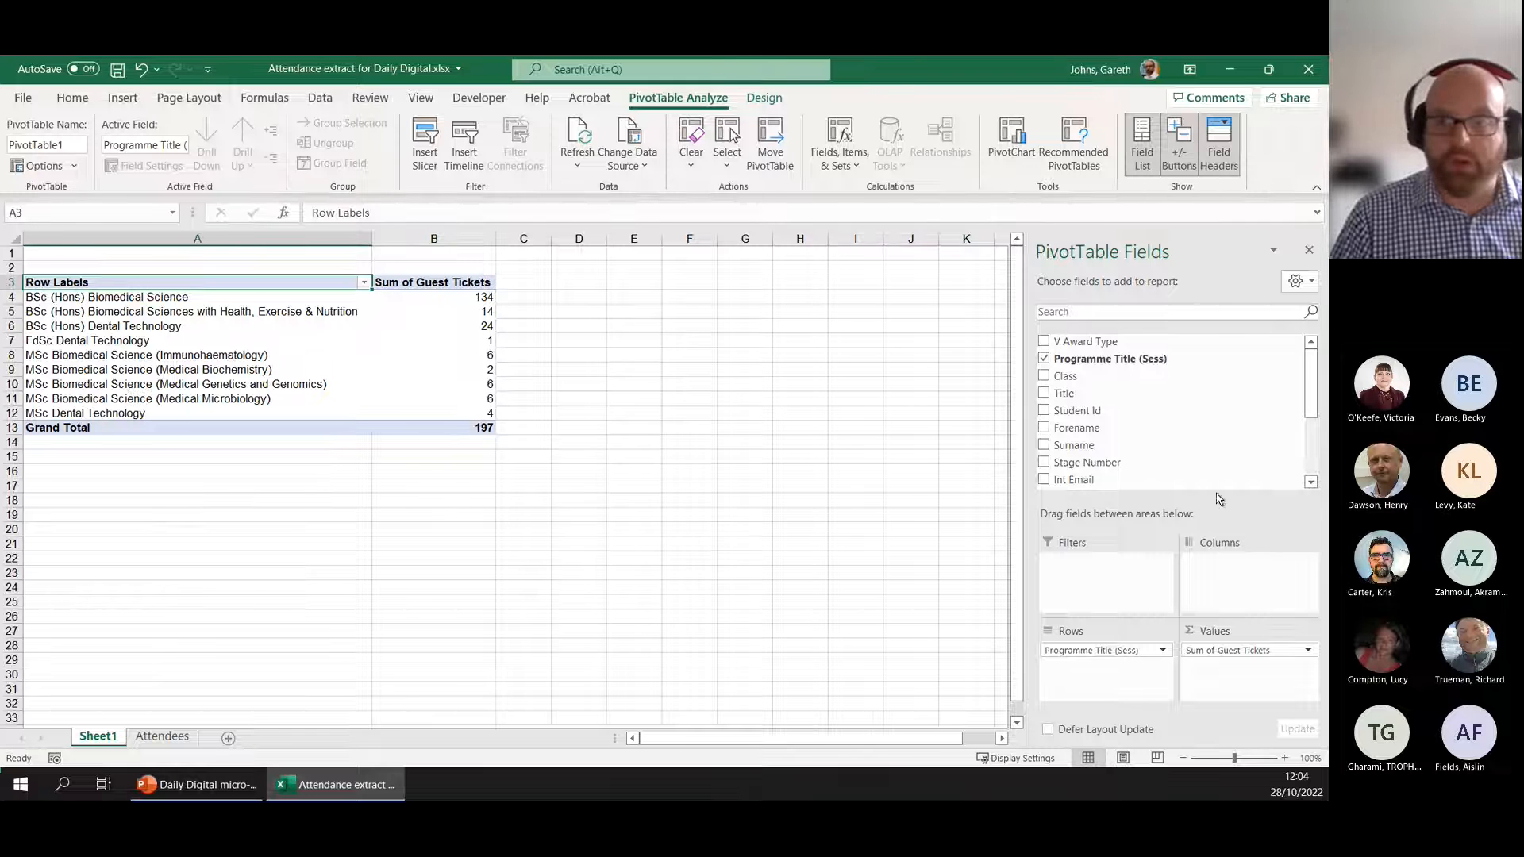
{"action": "scroll", "coordinate": [1238, 436], "scroll_direction": "down", "scroll_amount": 2}
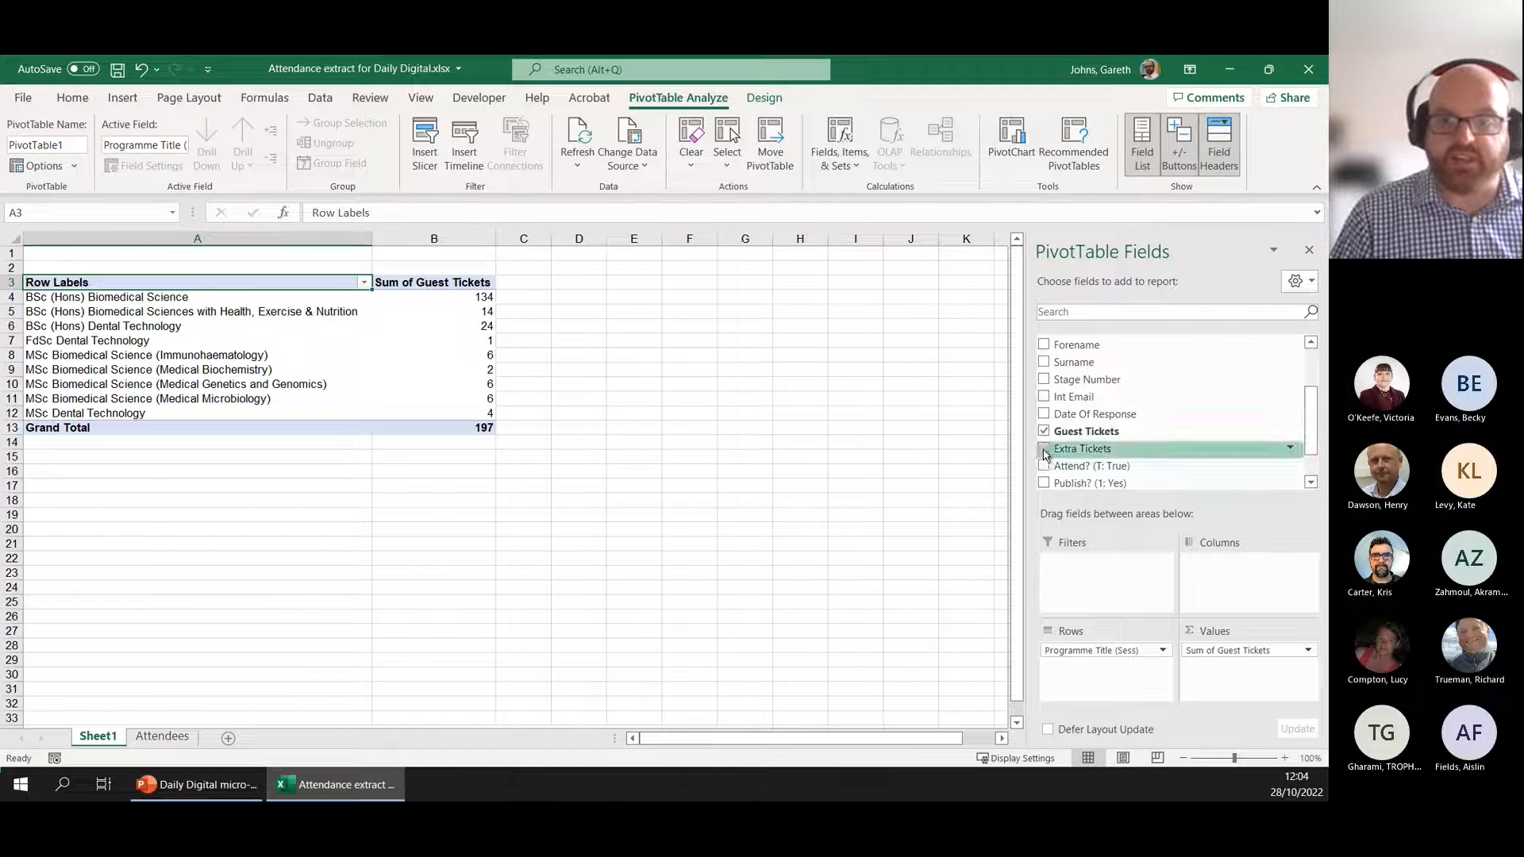
{"action": "left_click", "coordinate": [1044, 449]}
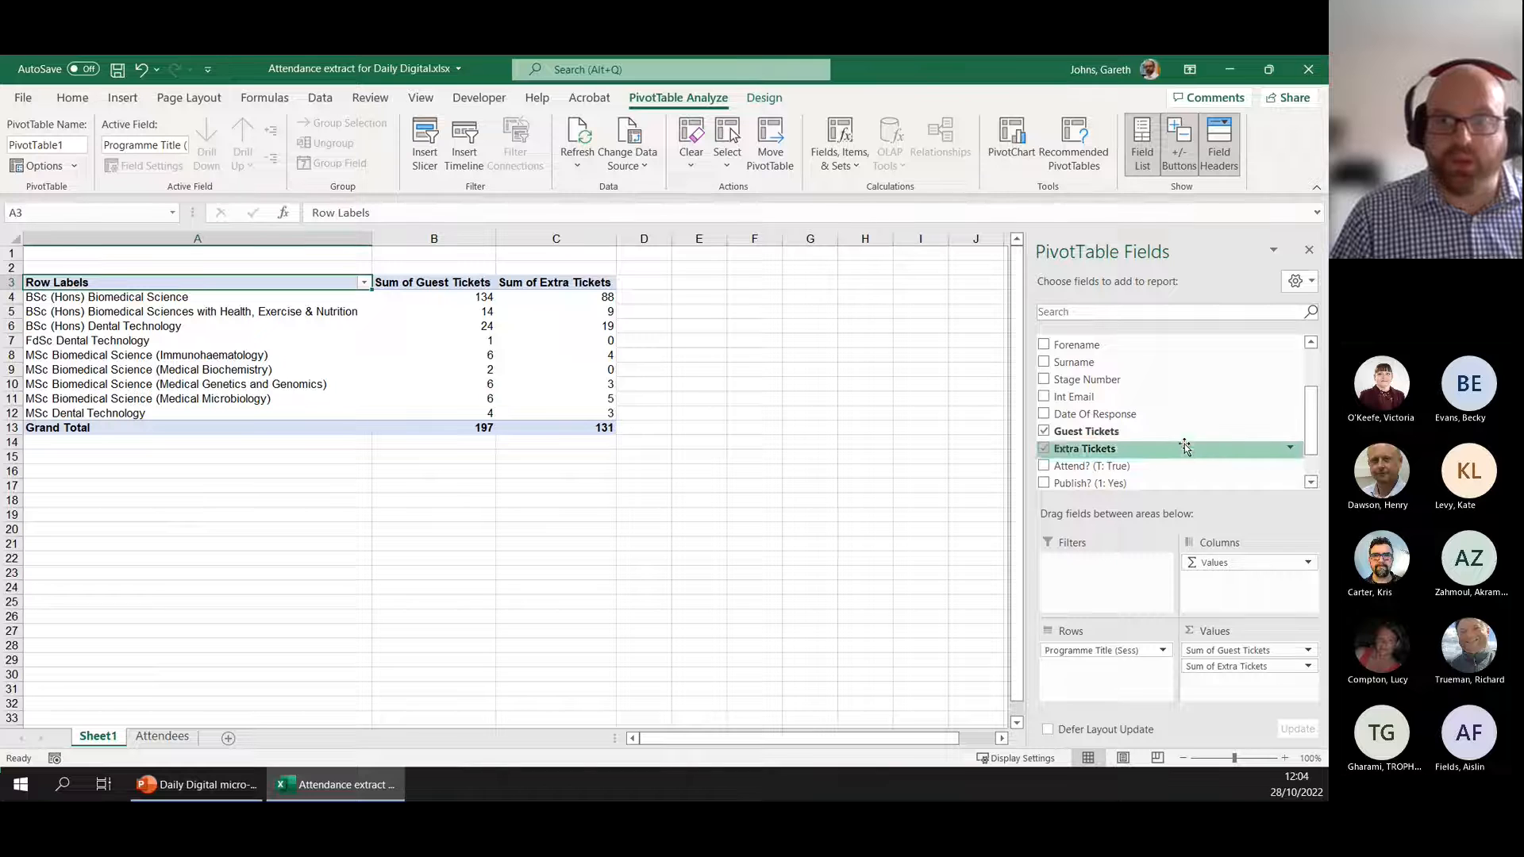
Add V Award Type to the PivotTable rows as the outer level above Programme Title (Sess)
{"action": "scroll", "coordinate": [1184, 447], "scroll_direction": "up", "scroll_amount": 2}
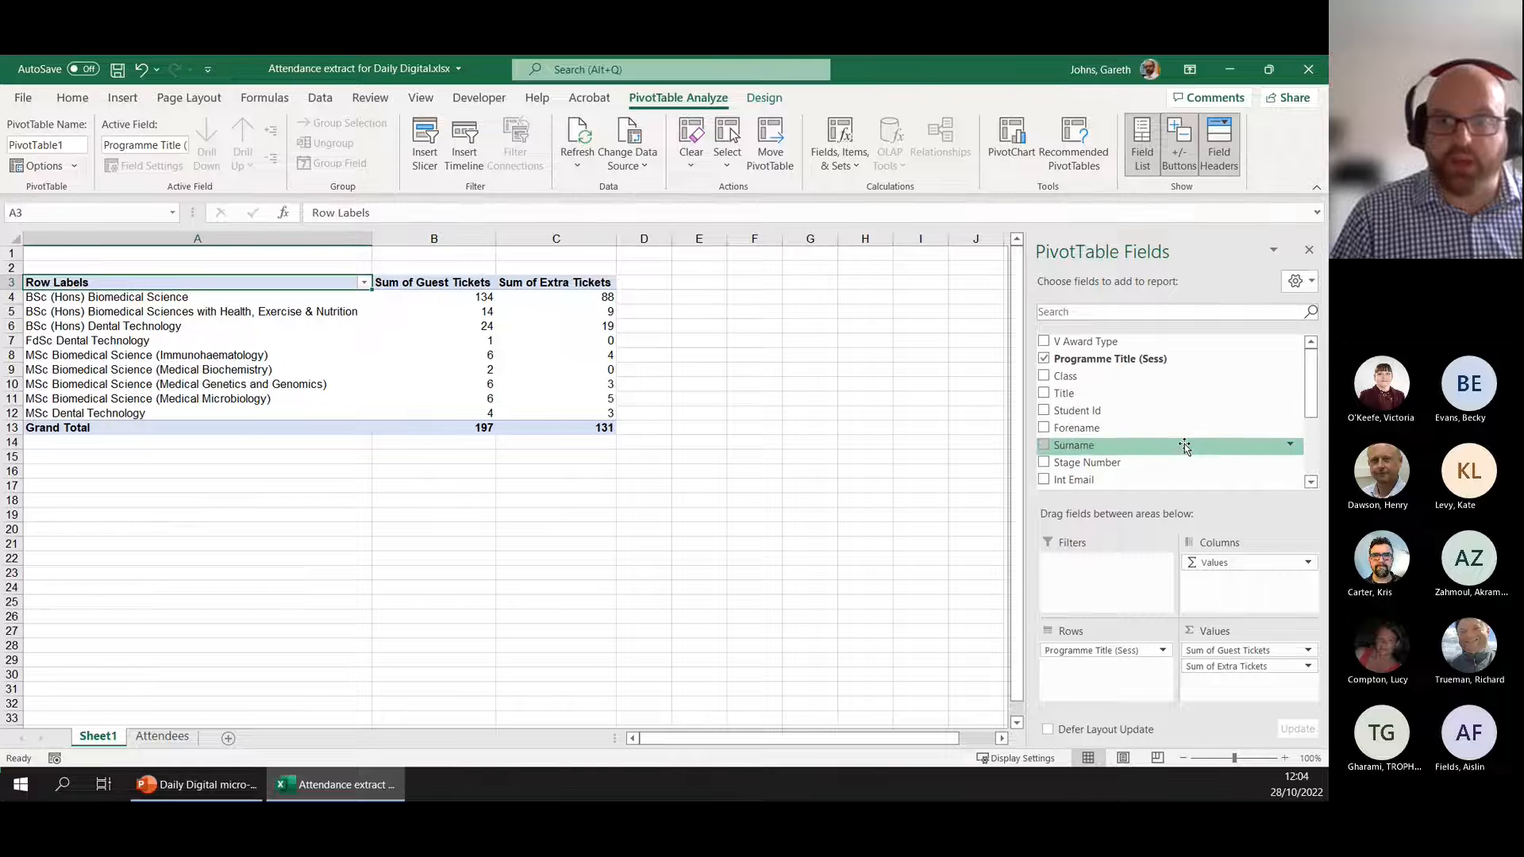
{"action": "left_click", "coordinate": [1045, 342]}
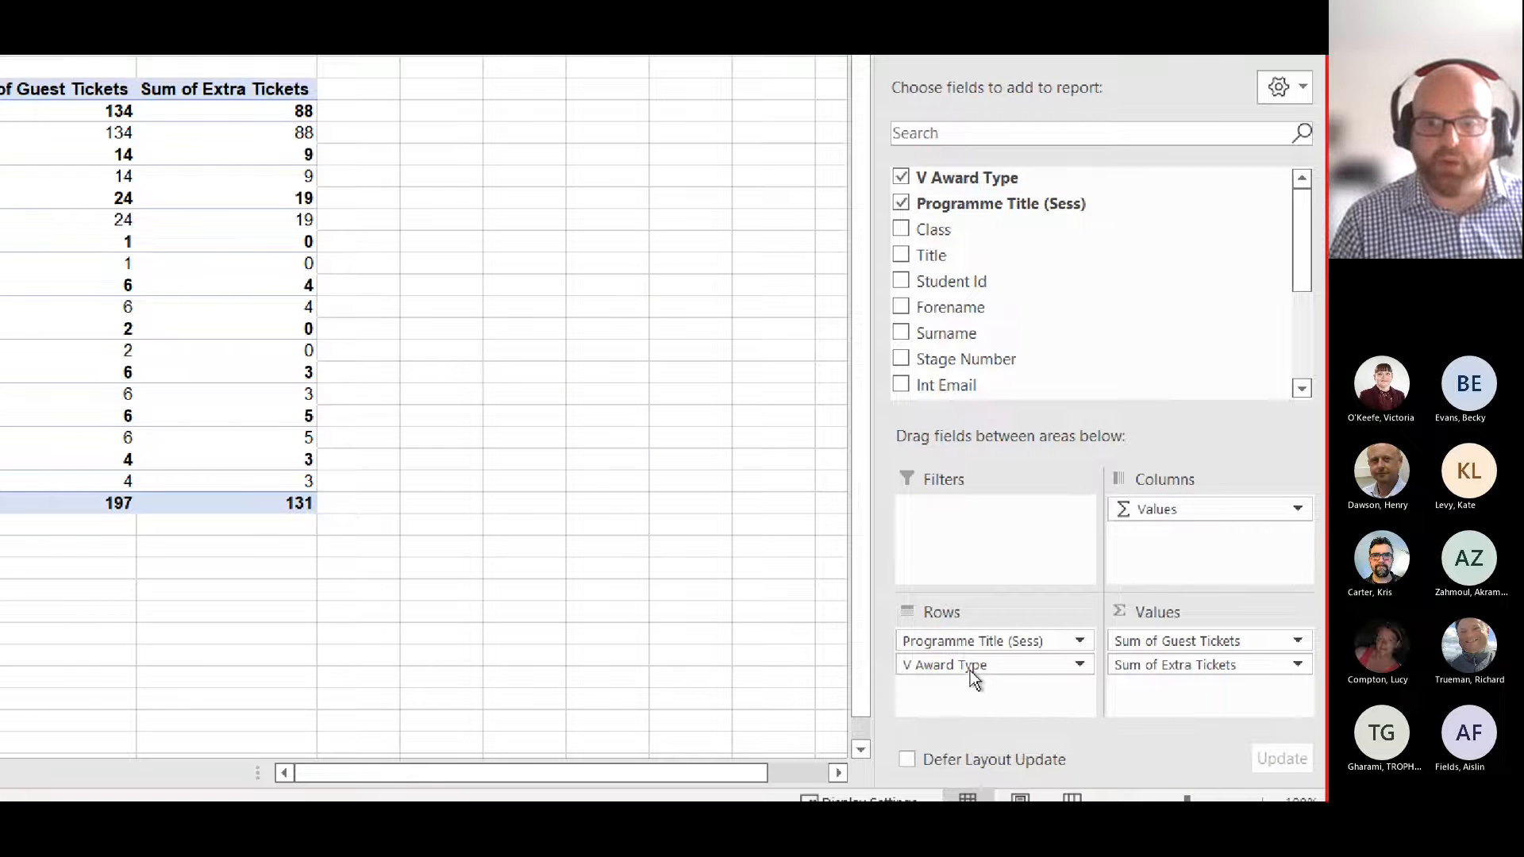
{"action": "left_click_drag", "start_coordinate": [977, 664], "coordinate": [977, 637]}
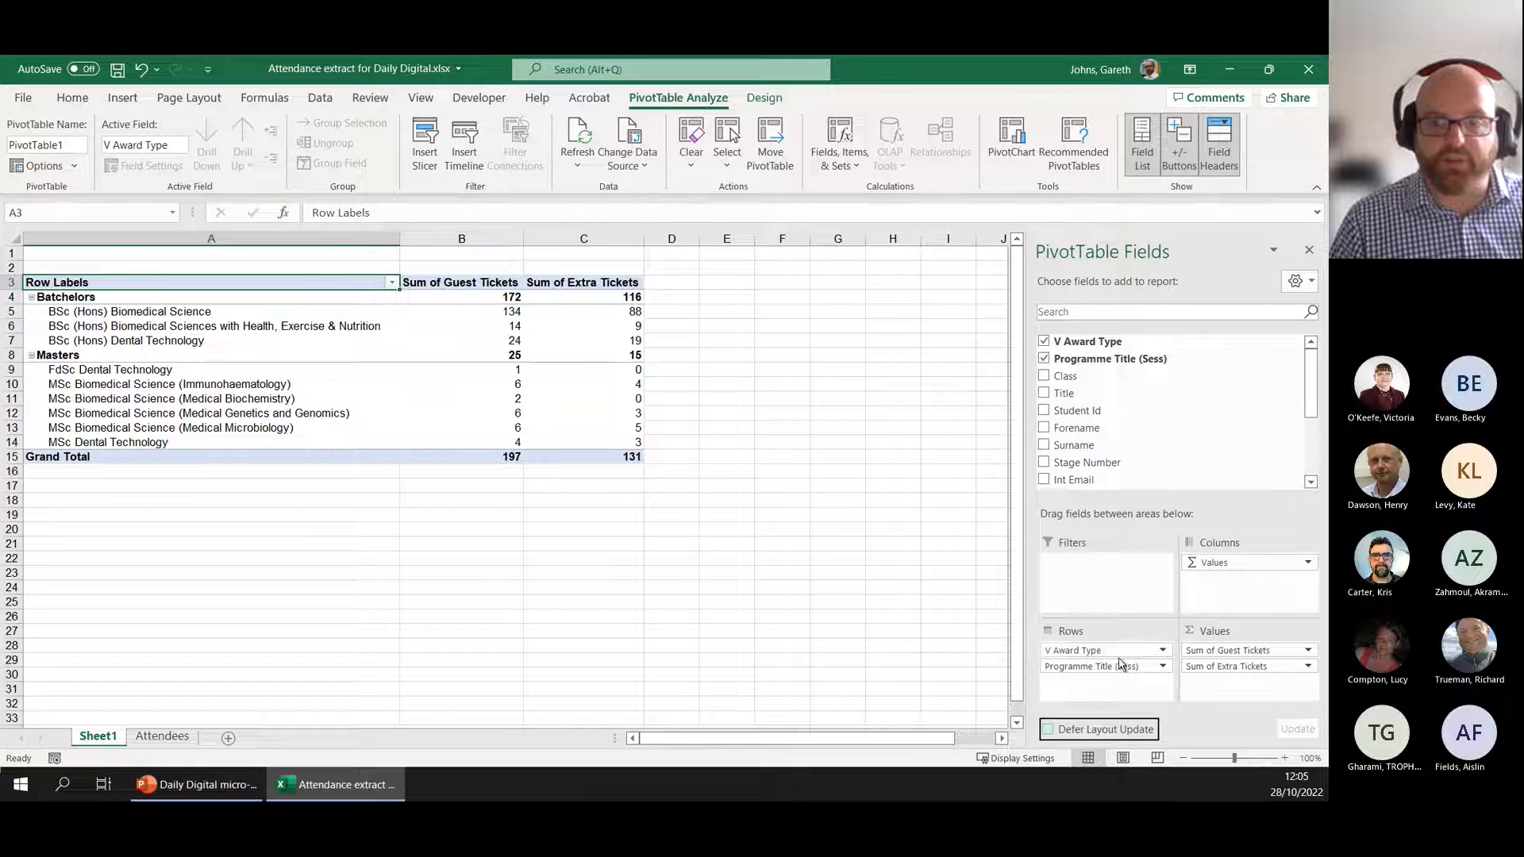
Try V Award Type as the outer column level above the ticket values, and remove the field from the PivotTable
{"action": "left_click_drag", "start_coordinate": [1084, 651], "coordinate": [1249, 603]}
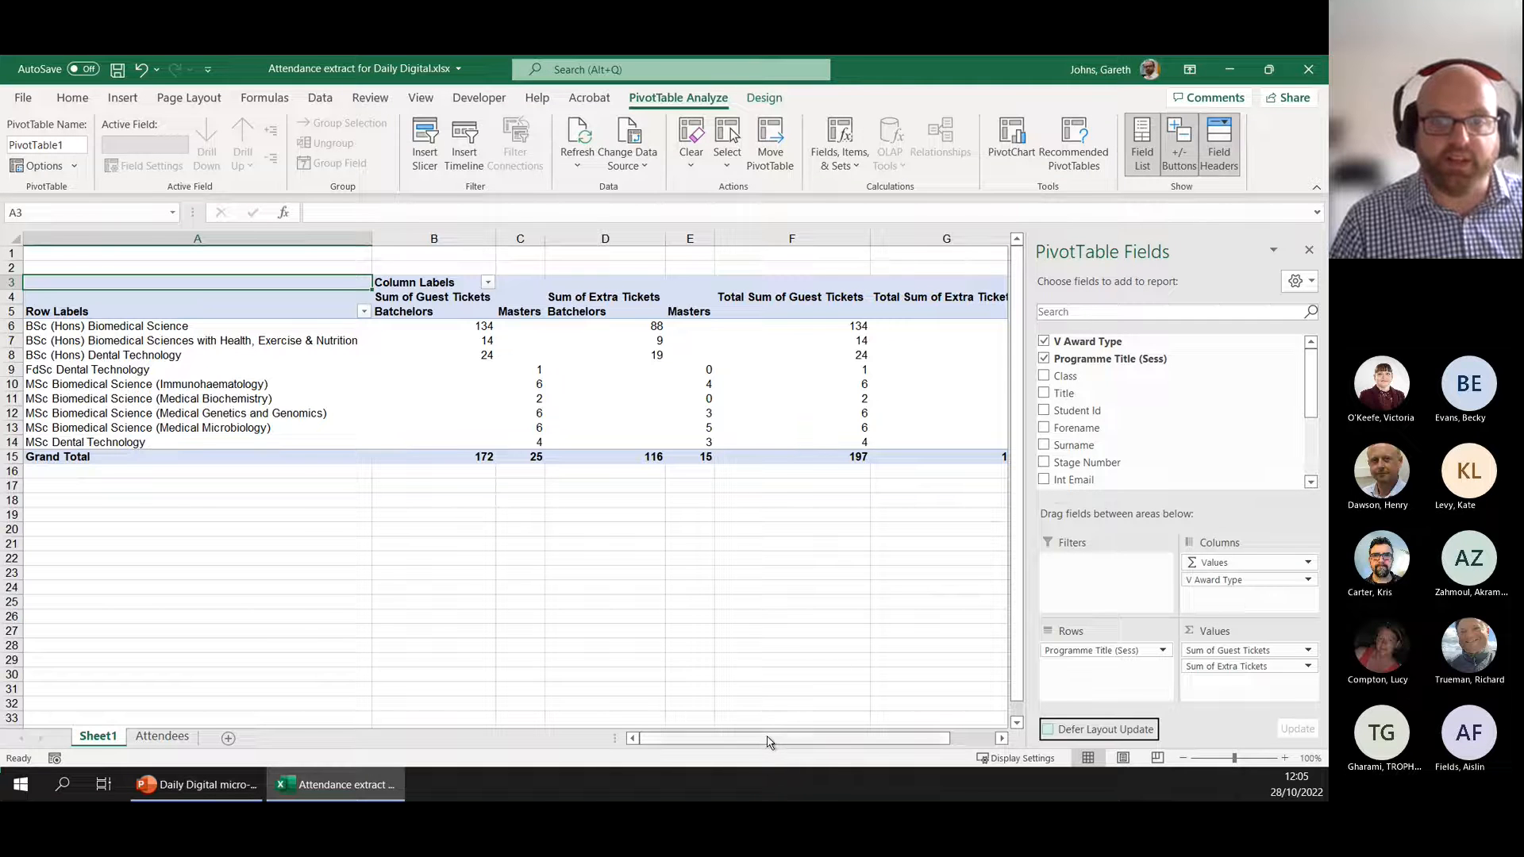
{"action": "left_click_drag", "start_coordinate": [767, 743], "coordinate": [726, 748]}
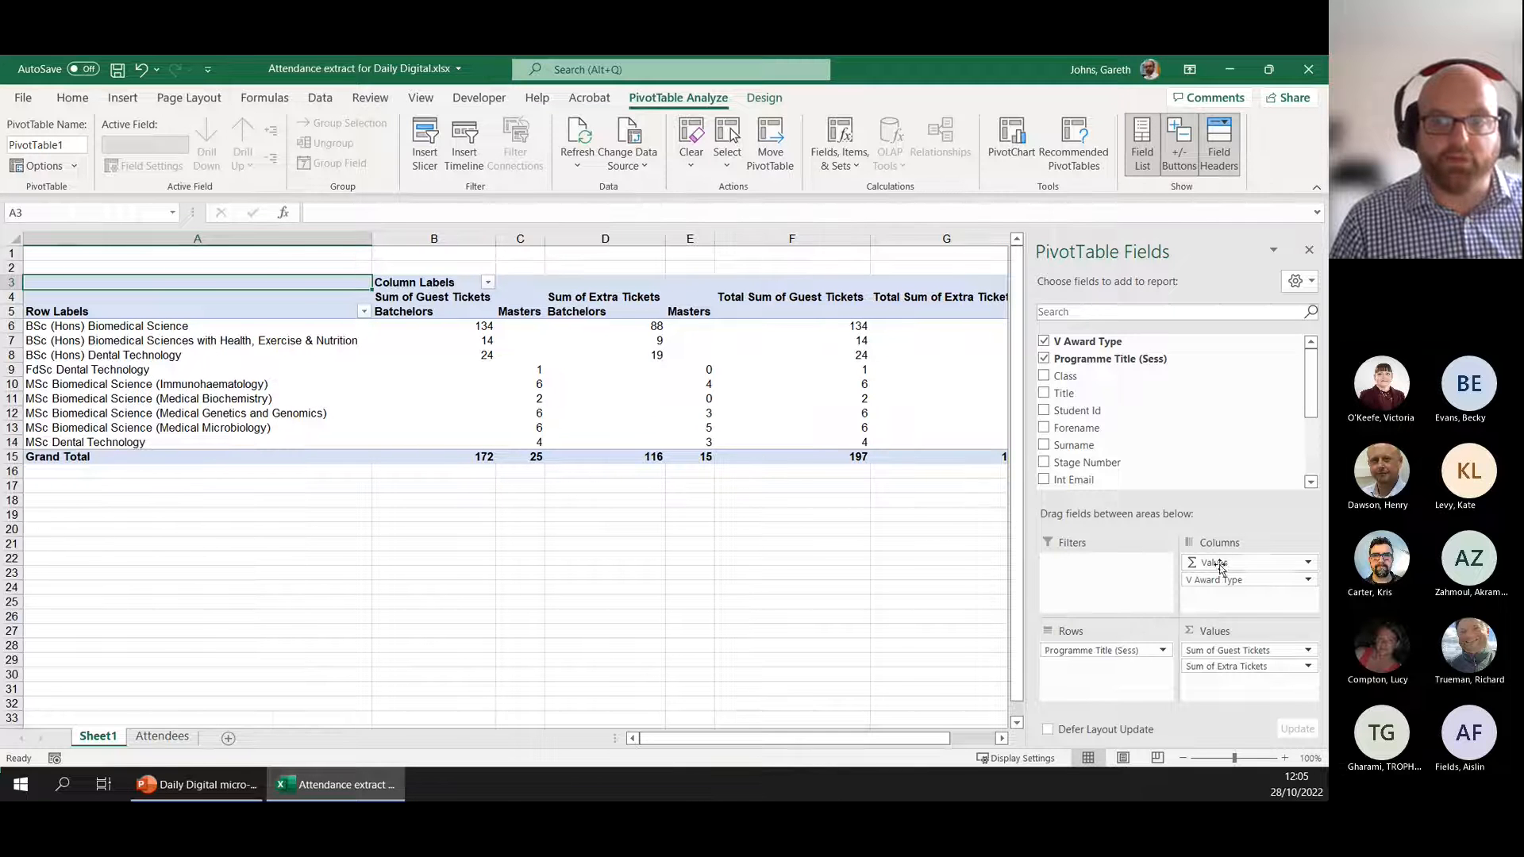
{"action": "left_click_drag", "start_coordinate": [1214, 563], "coordinate": [1240, 608]}
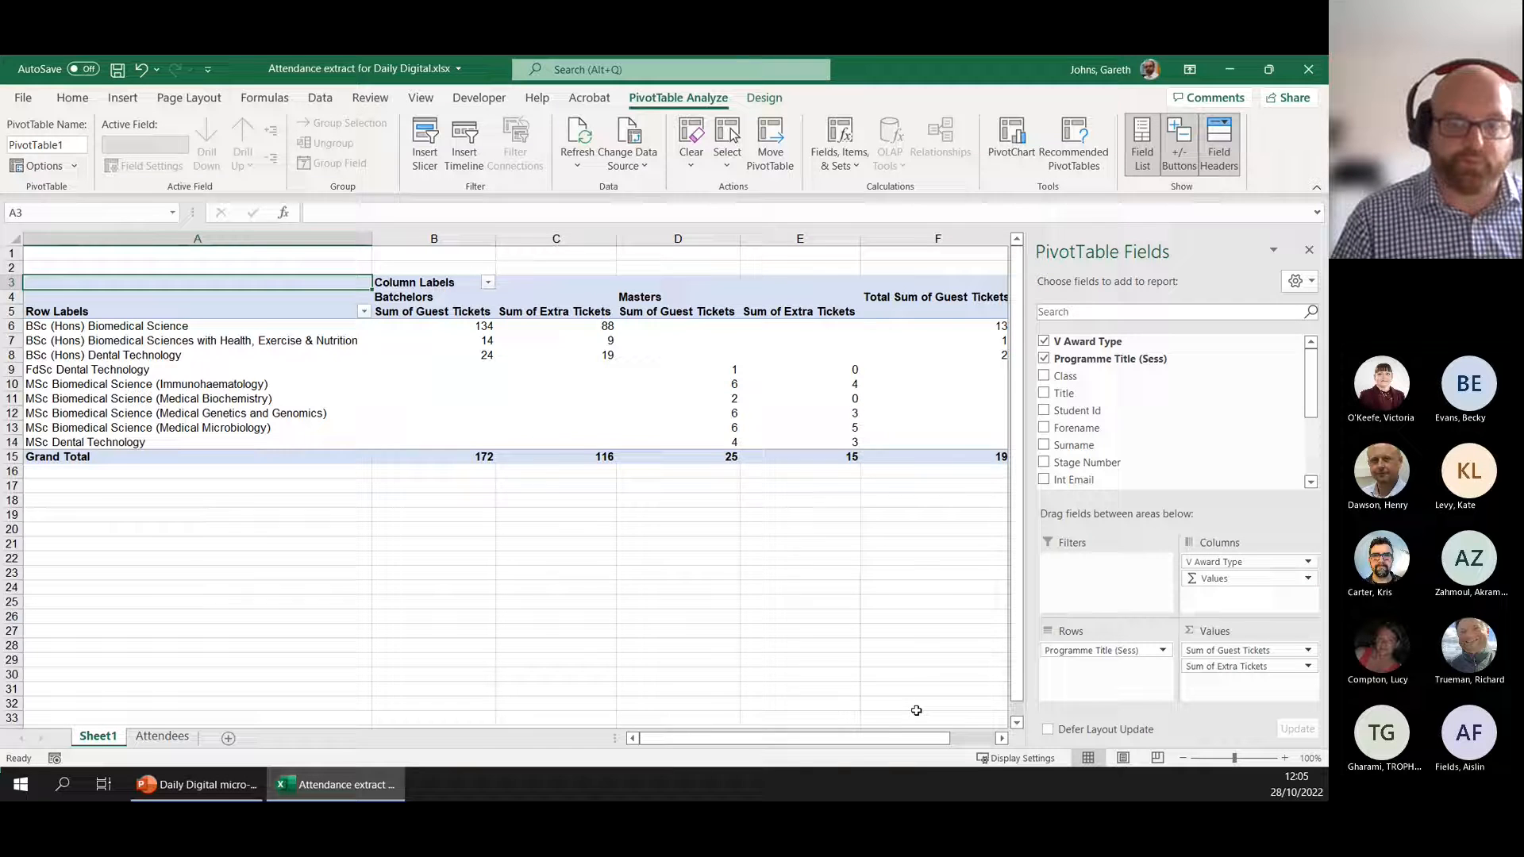
{"action": "left_click_drag", "start_coordinate": [896, 739], "coordinate": [832, 738]}
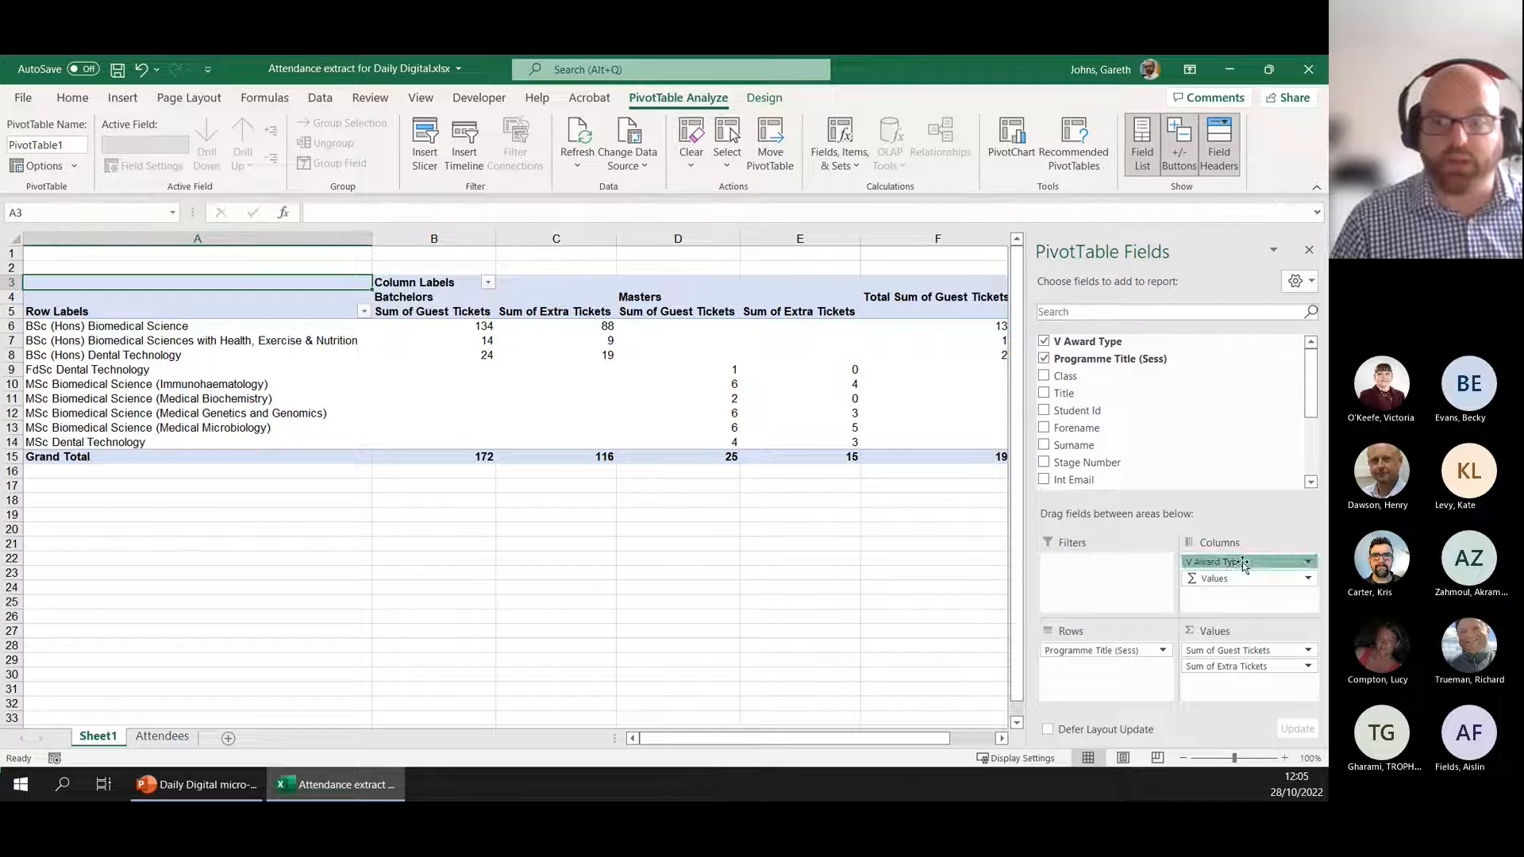
{"action": "left_click_drag", "start_coordinate": [1243, 565], "coordinate": [849, 560]}
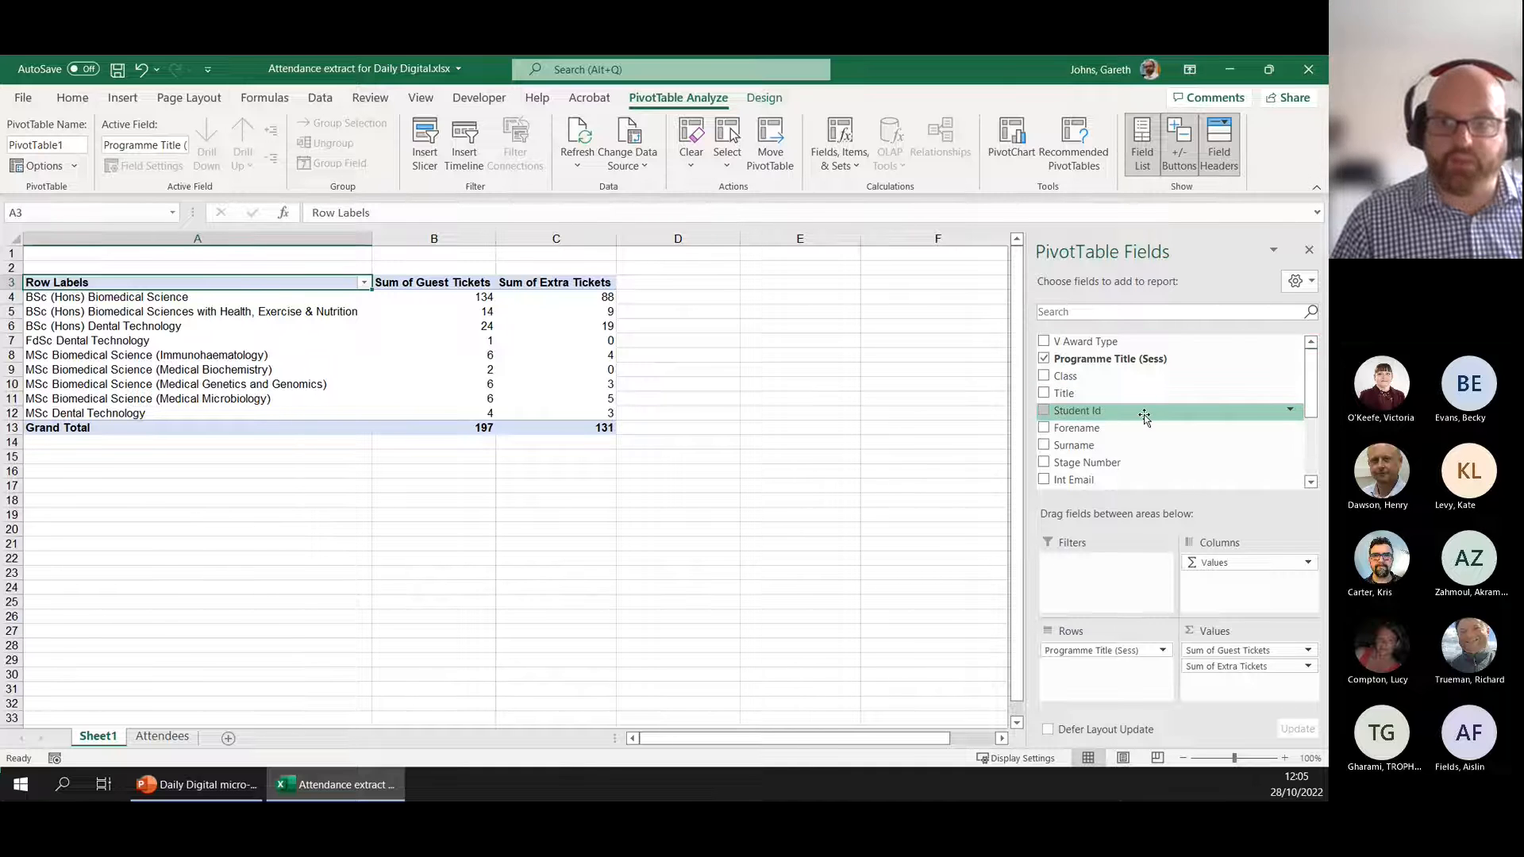
Add Date Of Response to the PivotTable rows and nest Programme Title (Sess) beneath the date levels
{"action": "scroll", "coordinate": [1144, 418], "scroll_direction": "down", "scroll_amount": 1}
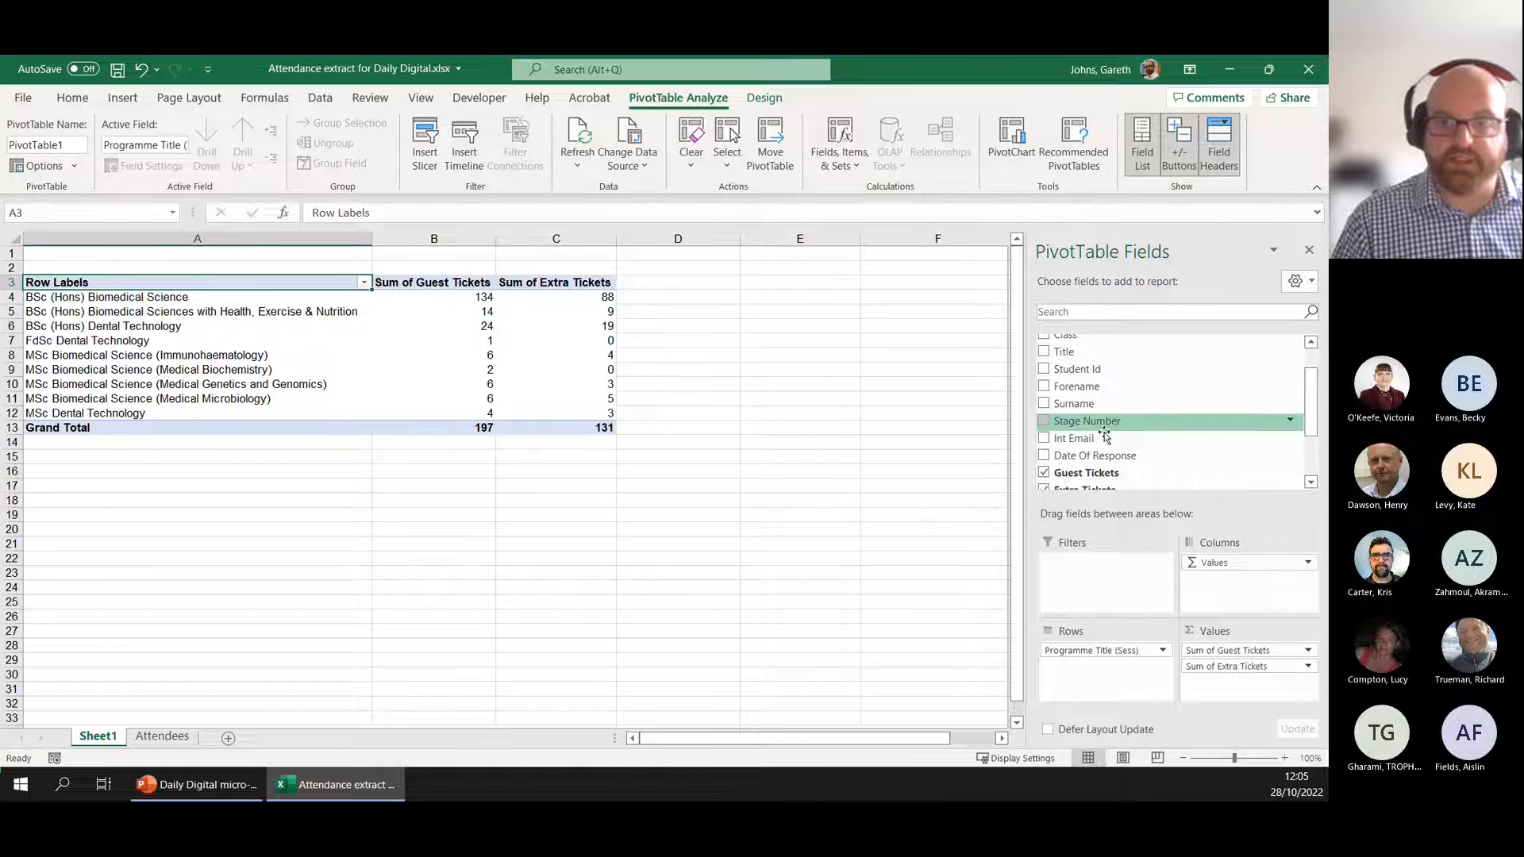
{"action": "left_click", "coordinate": [1044, 458]}
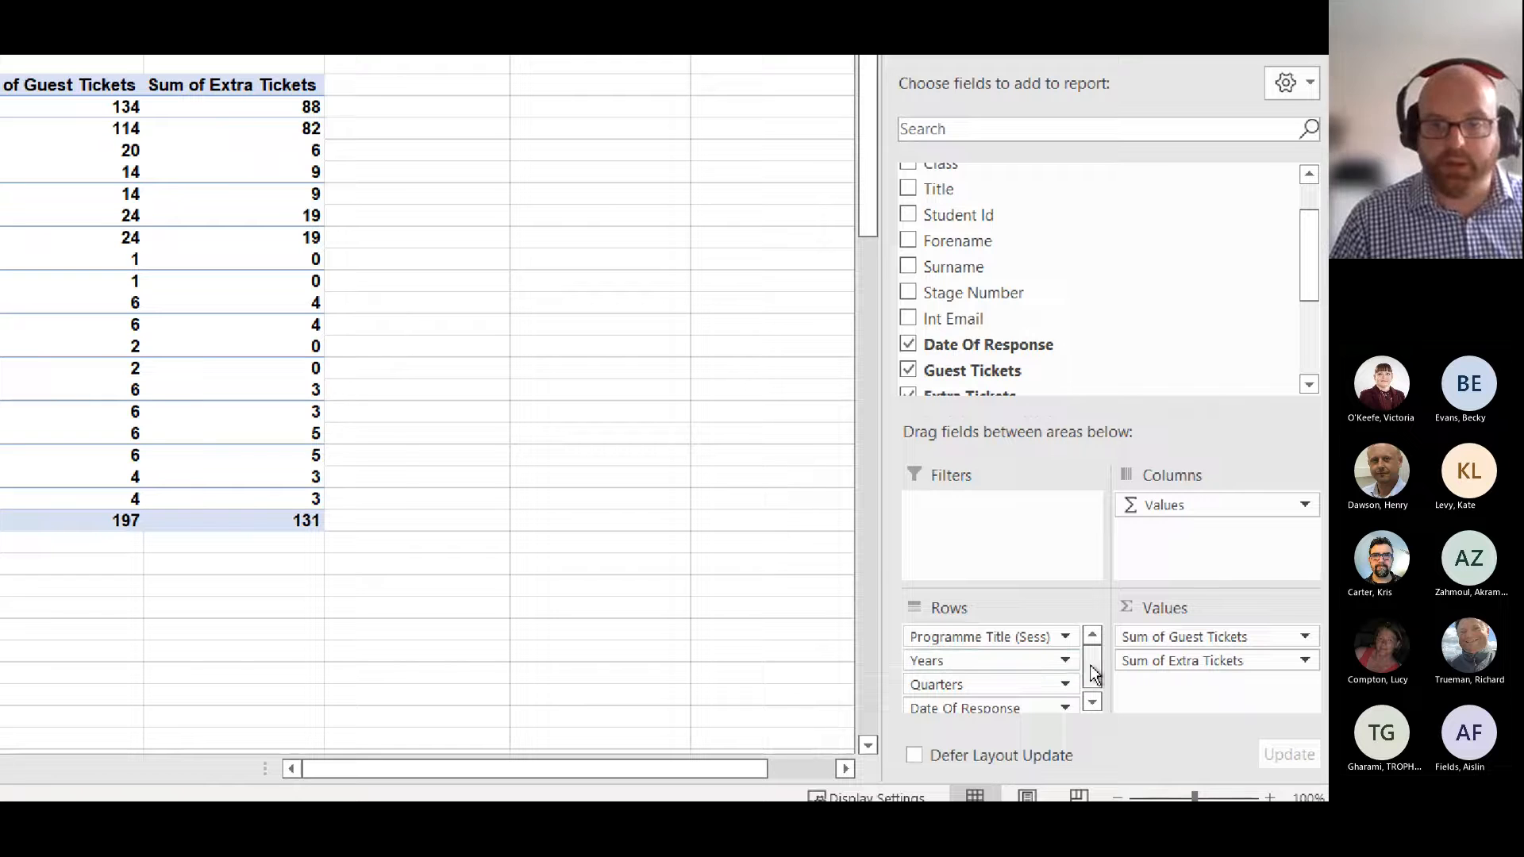
{"action": "left_click_drag", "start_coordinate": [1092, 668], "coordinate": [1090, 677]}
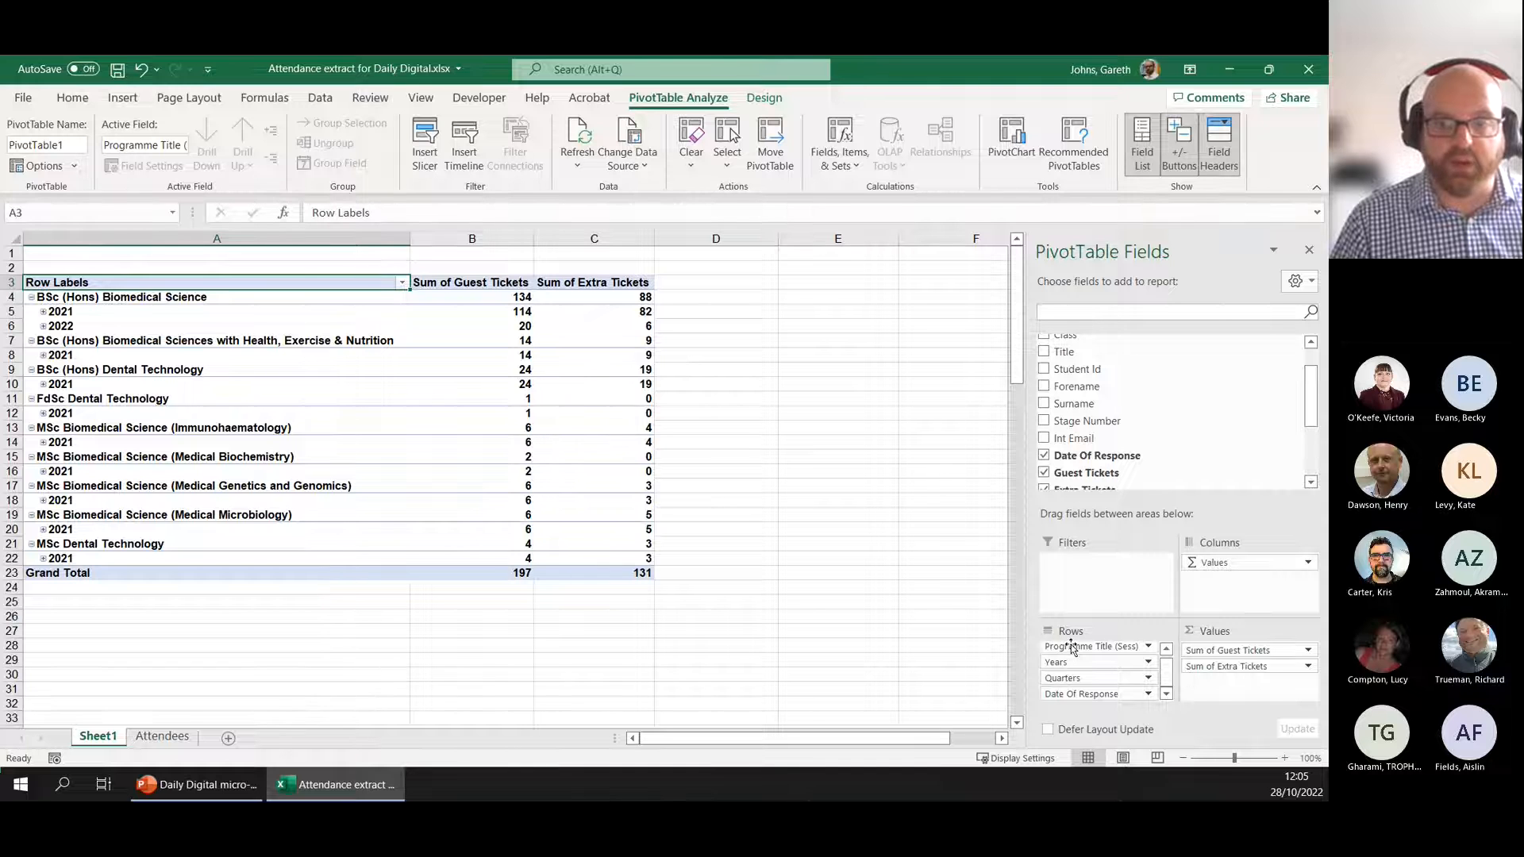
{"action": "left_click_drag", "start_coordinate": [1073, 648], "coordinate": [1098, 697]}
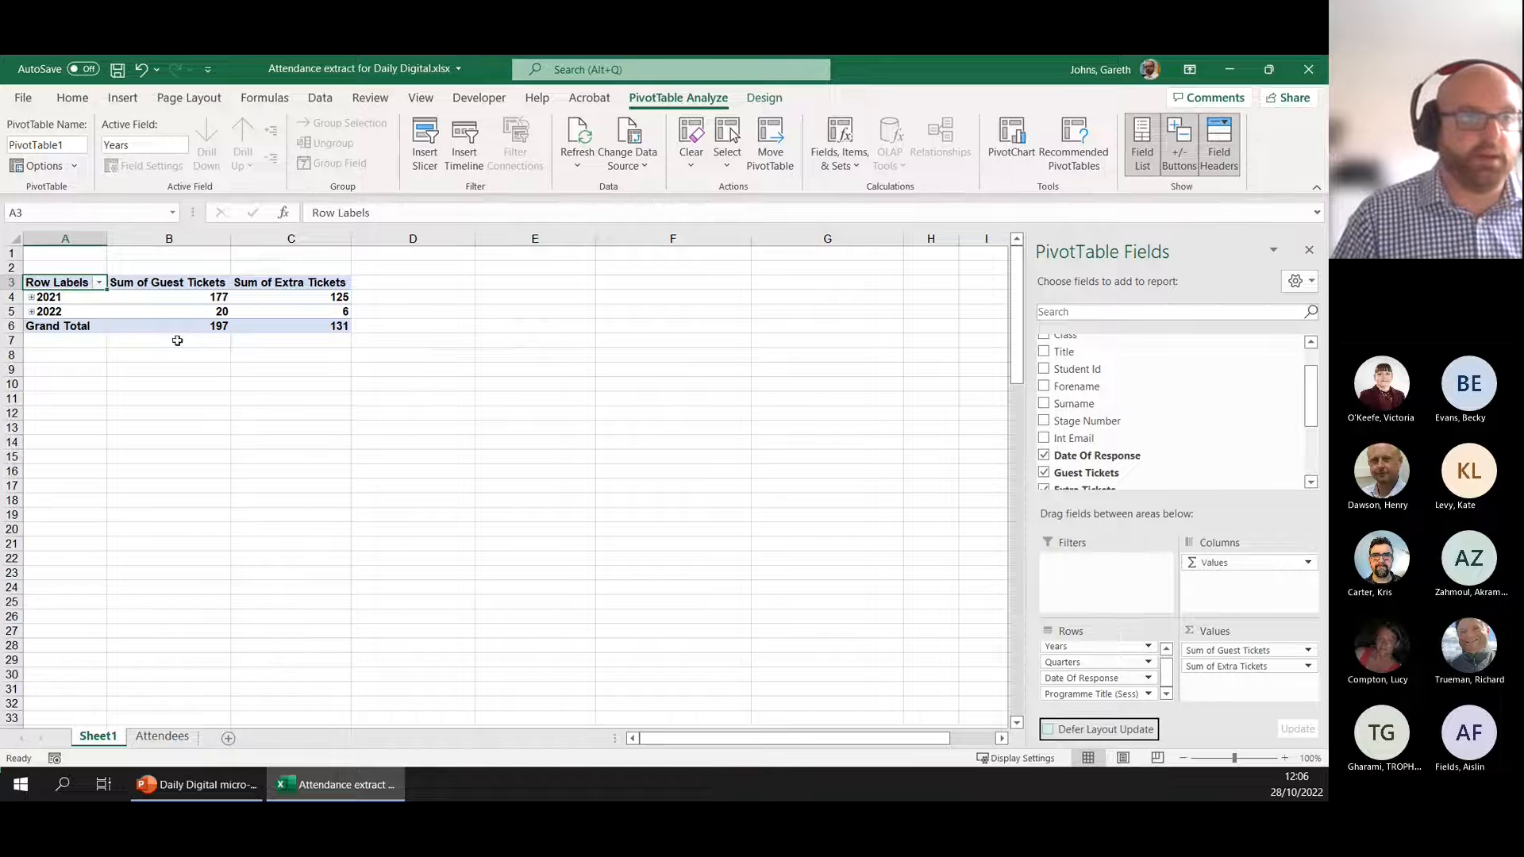
Expand 2022 and its first quarter, and regroup the response dates by days, months and years, leaving out quarters
{"action": "left_click", "coordinate": [32, 312]}
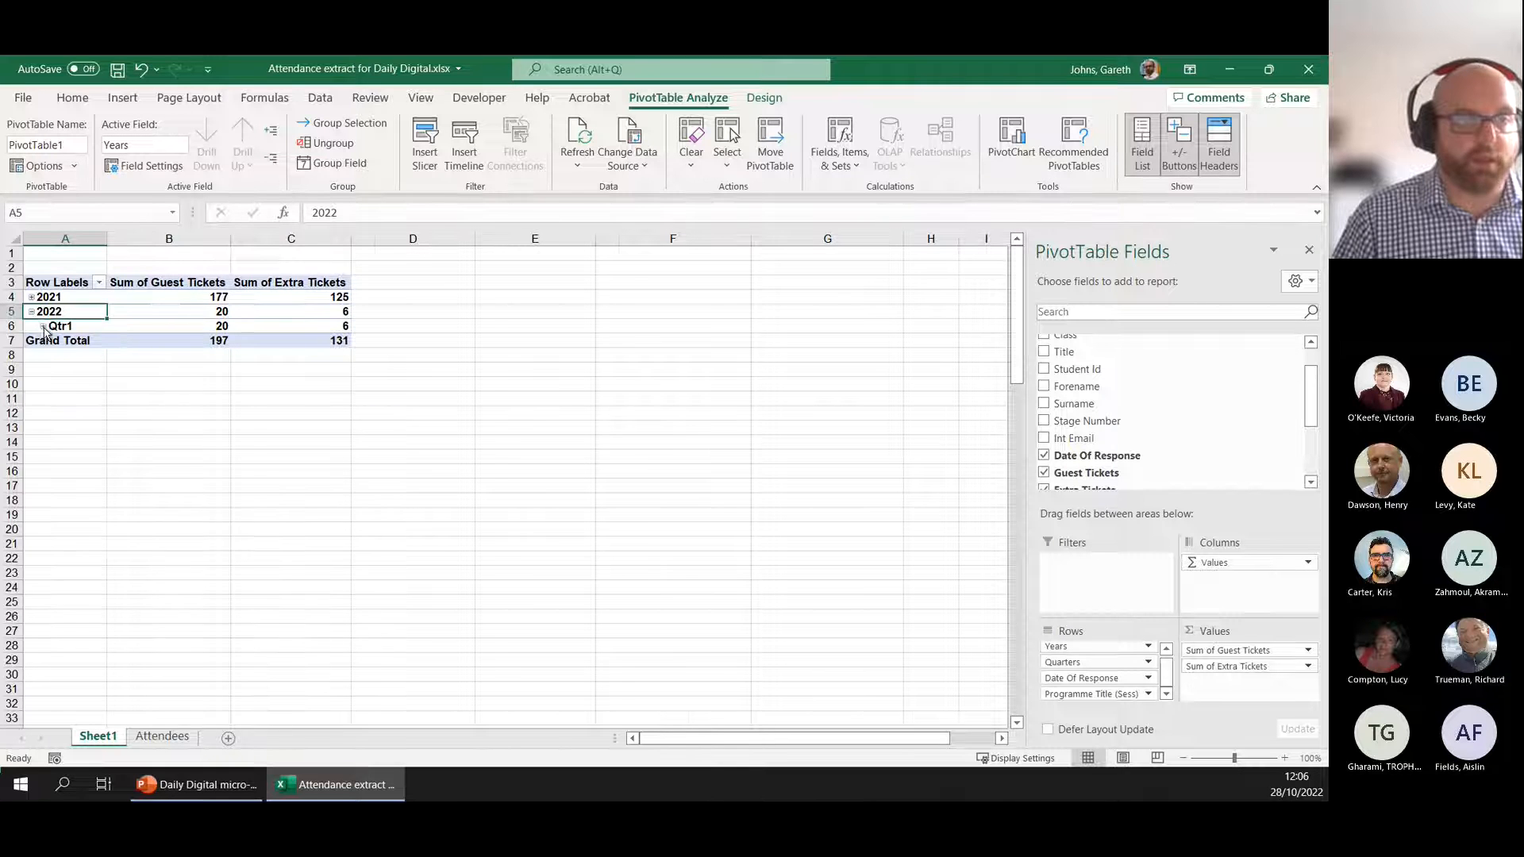
{"action": "left_click", "coordinate": [43, 327]}
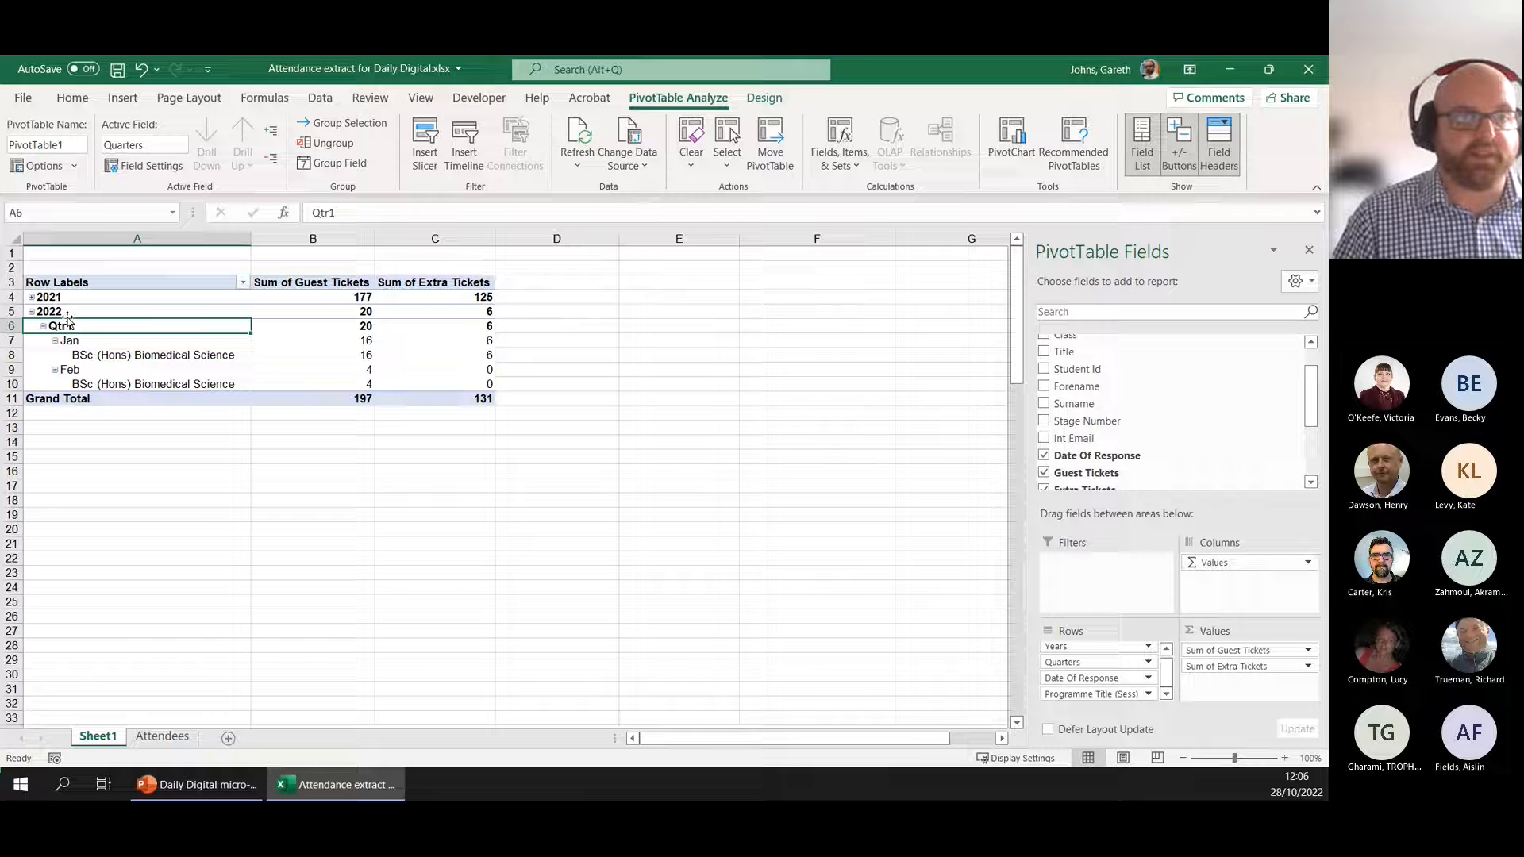
{"action": "left_click_drag", "start_coordinate": [65, 309], "coordinate": [63, 298]}
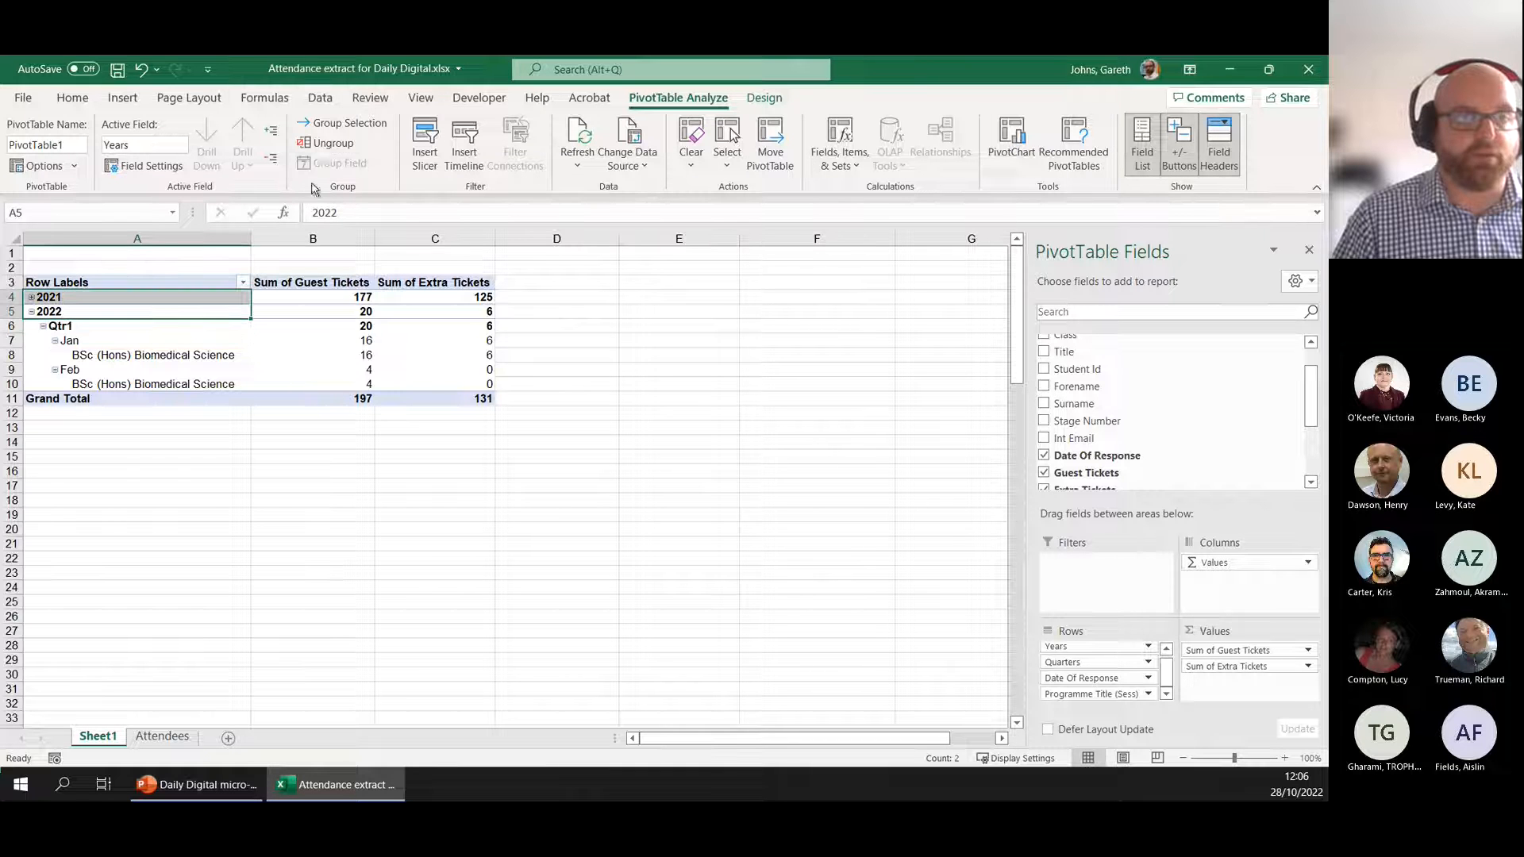
{"action": "left_click", "coordinate": [339, 128]}
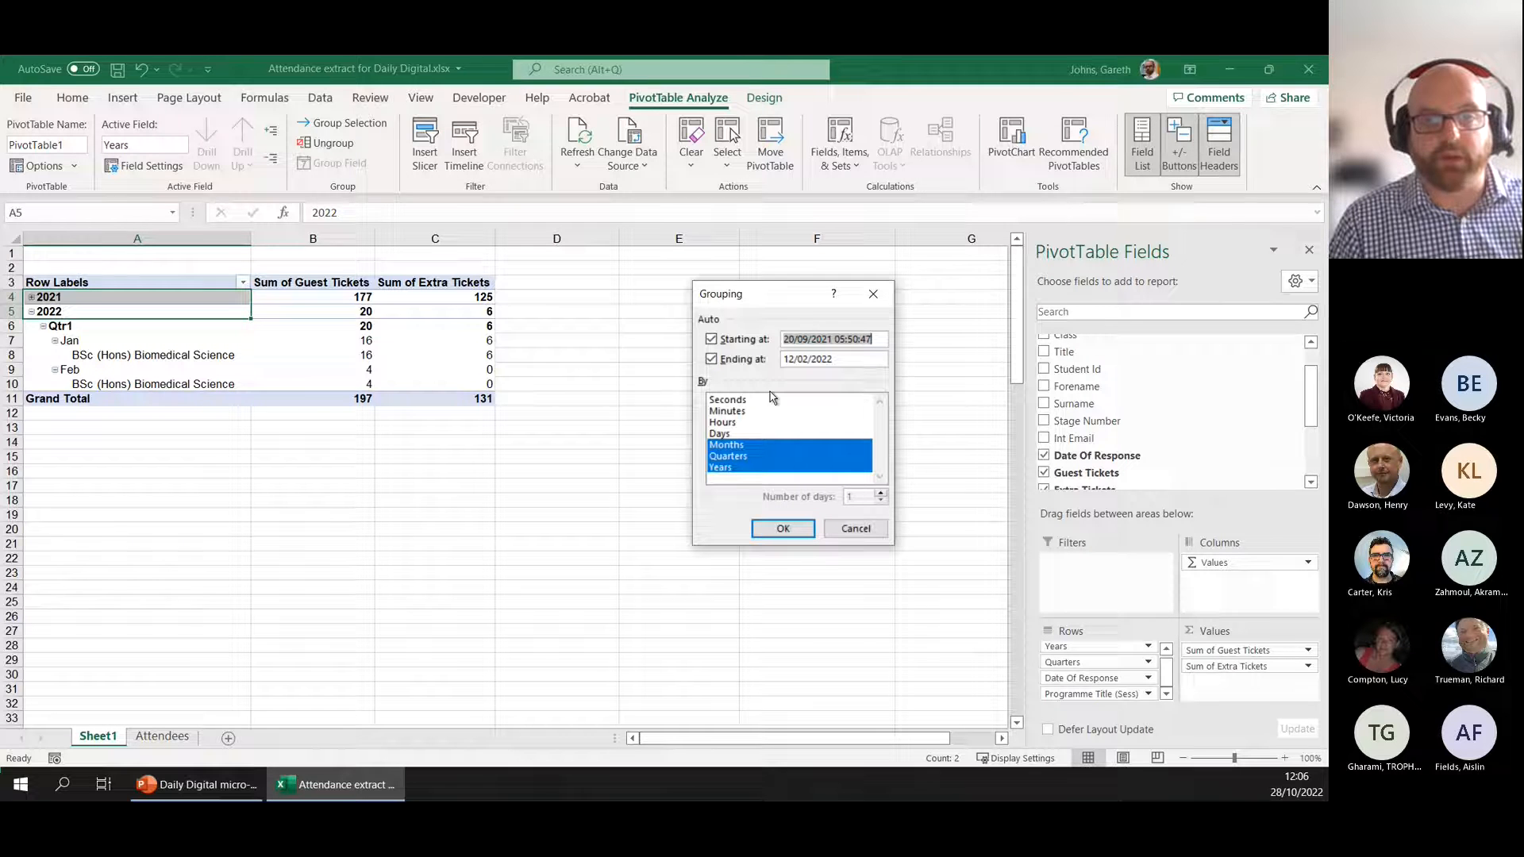
{"action": "left_click", "coordinate": [745, 457]}
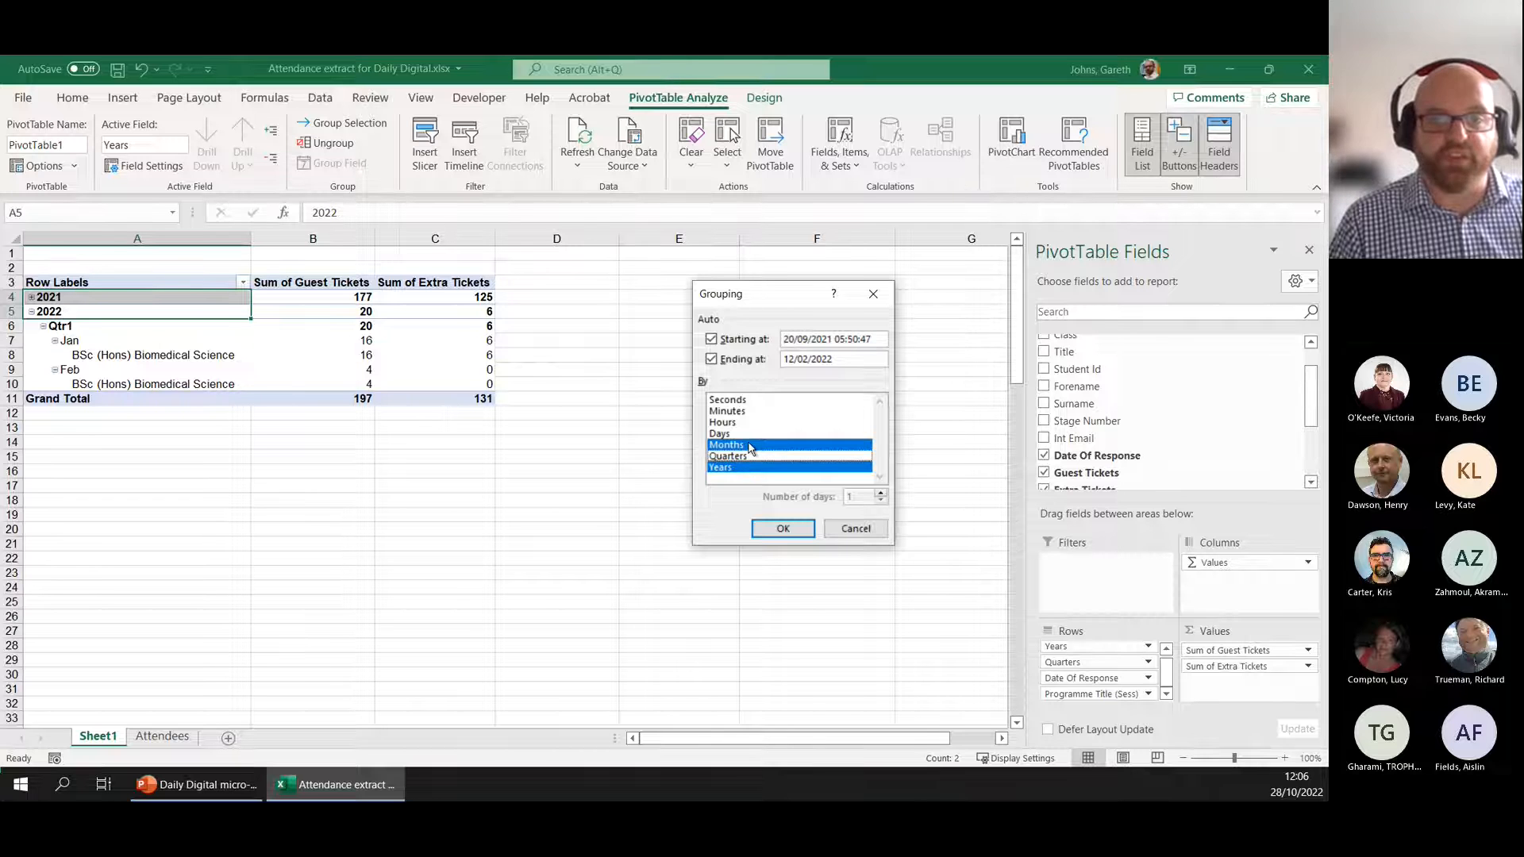
{"action": "left_click", "coordinate": [746, 433]}
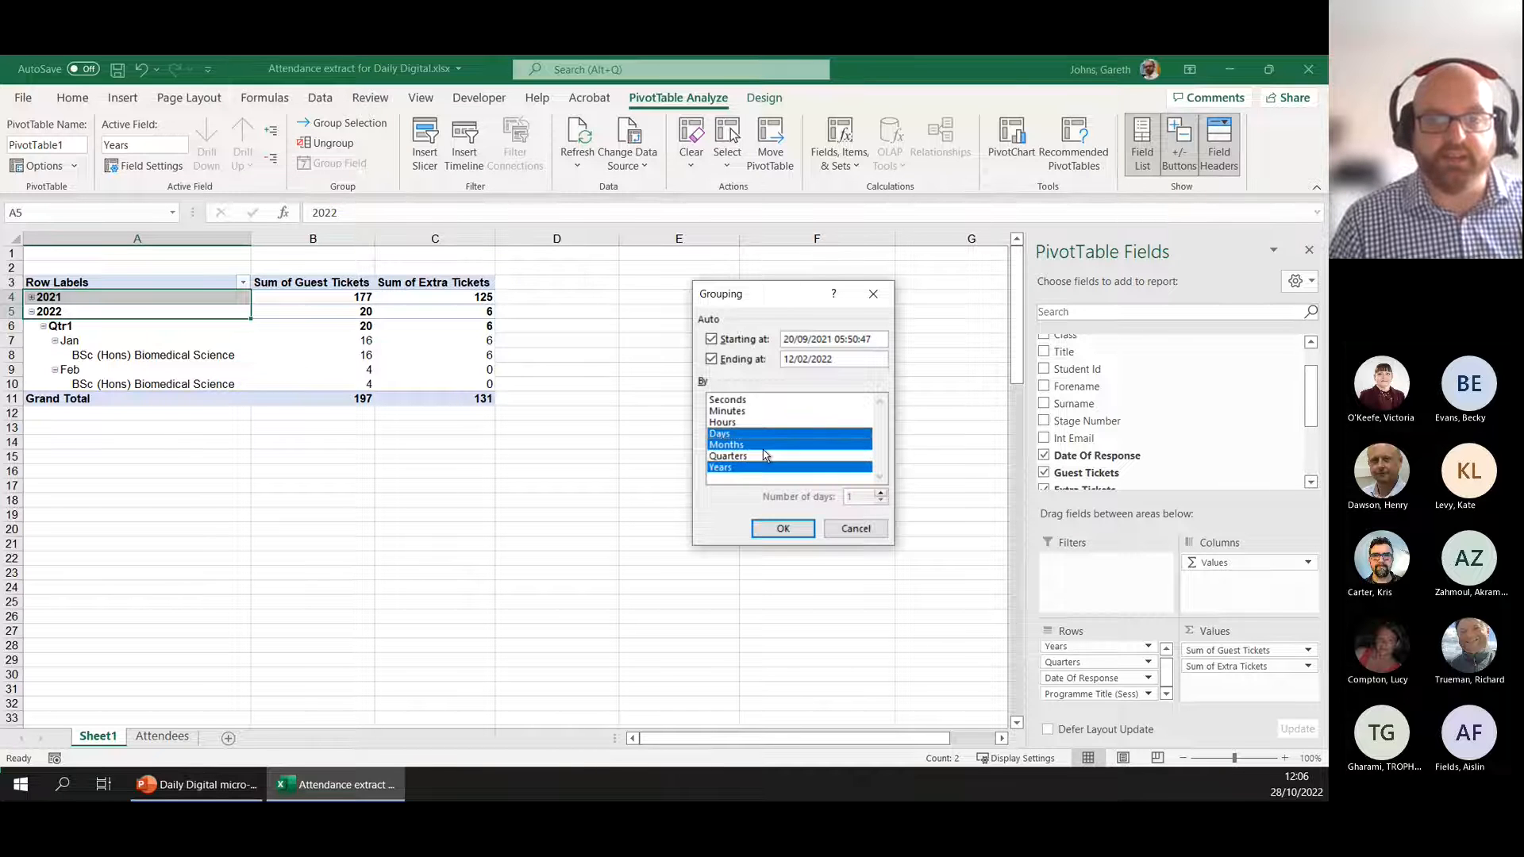
{"action": "left_click", "coordinate": [799, 530]}
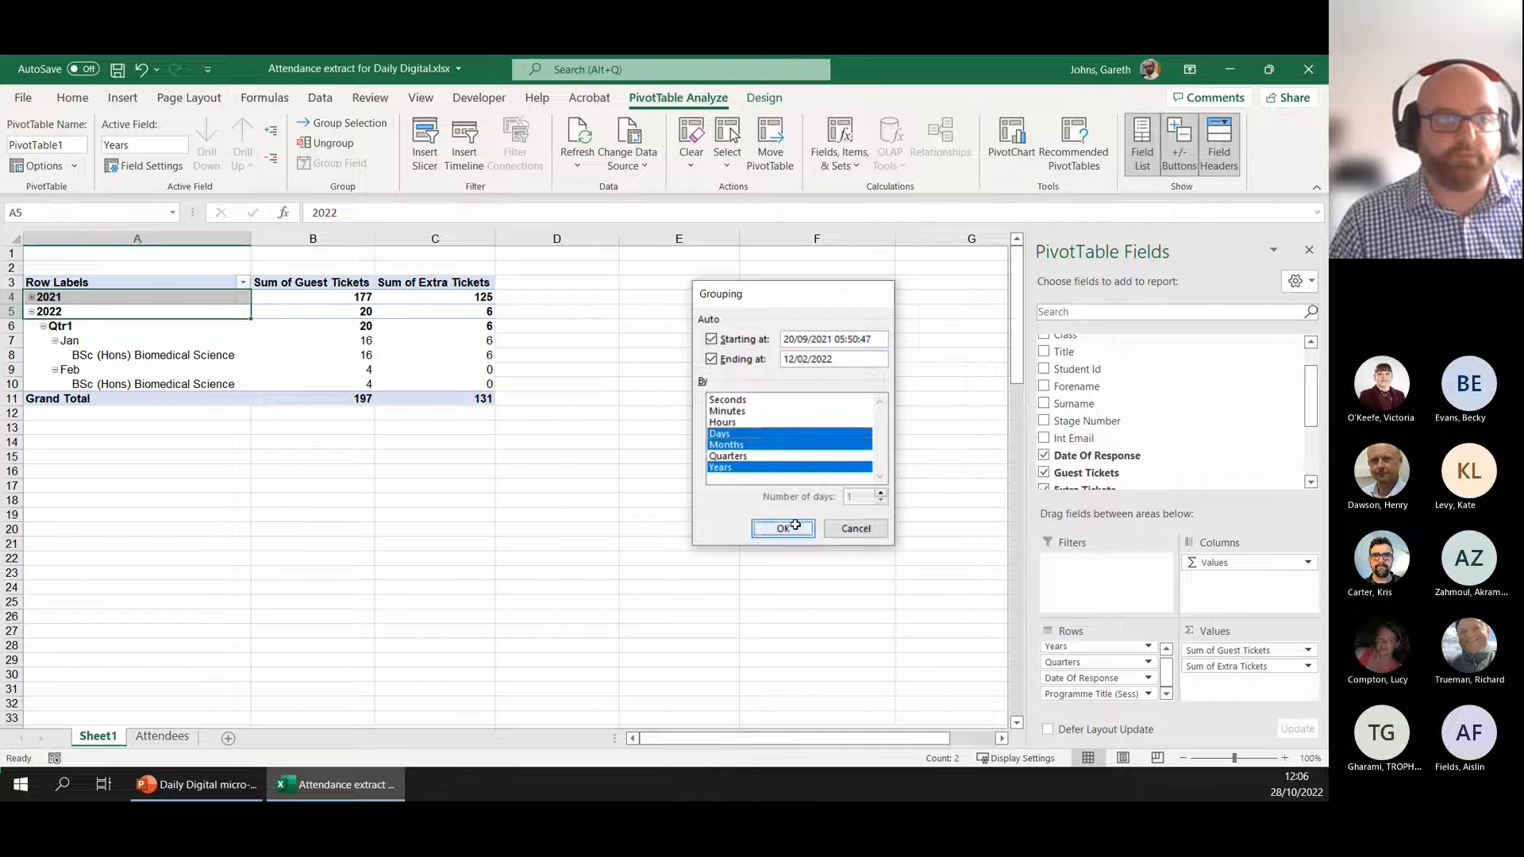
{"action": "left_click", "coordinate": [791, 528]}
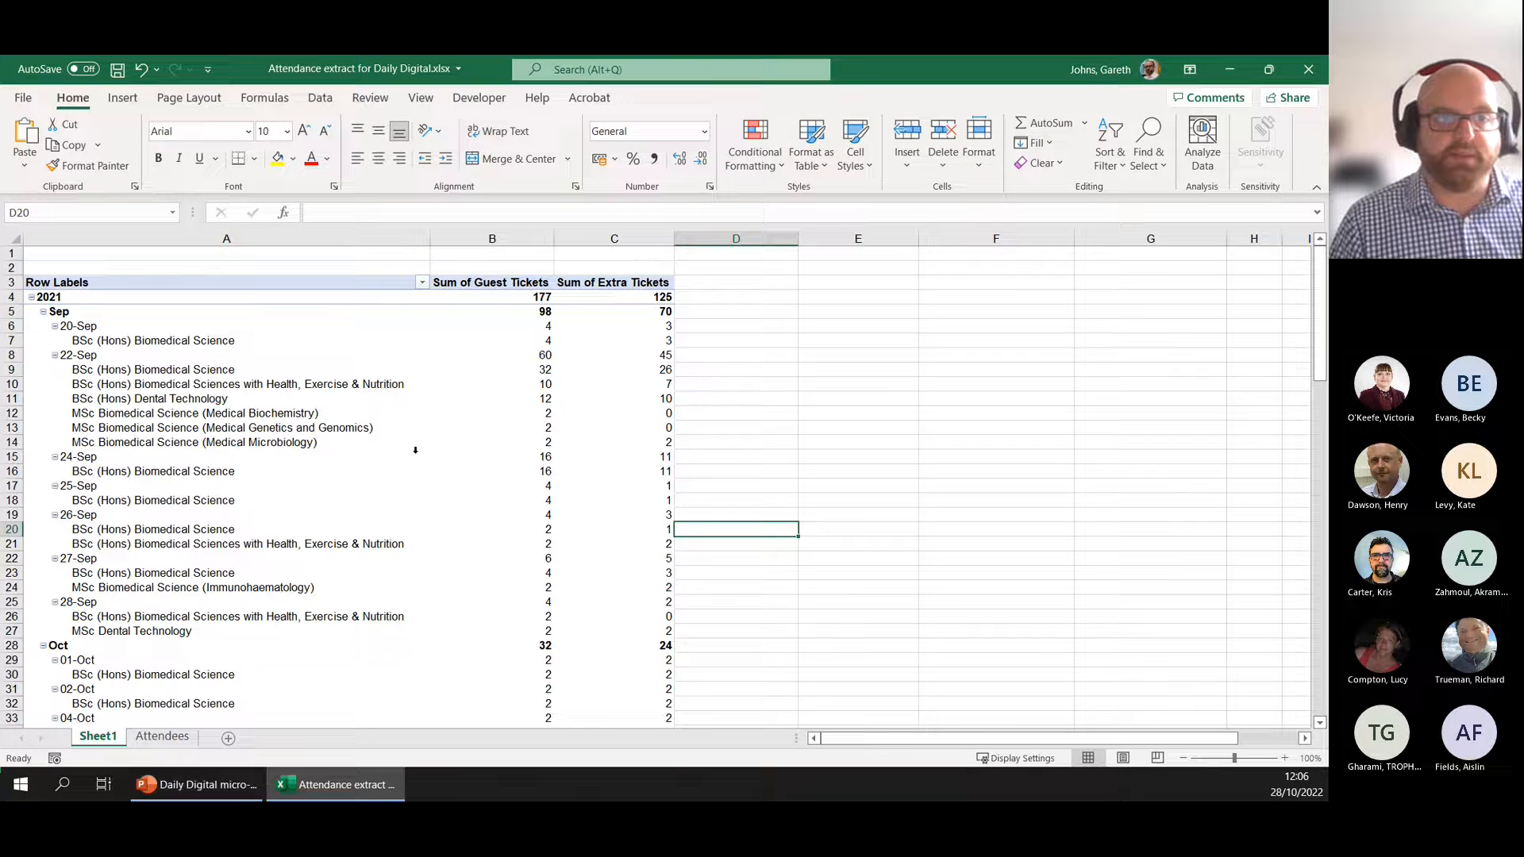
{"action": "left_click", "coordinate": [310, 444]}
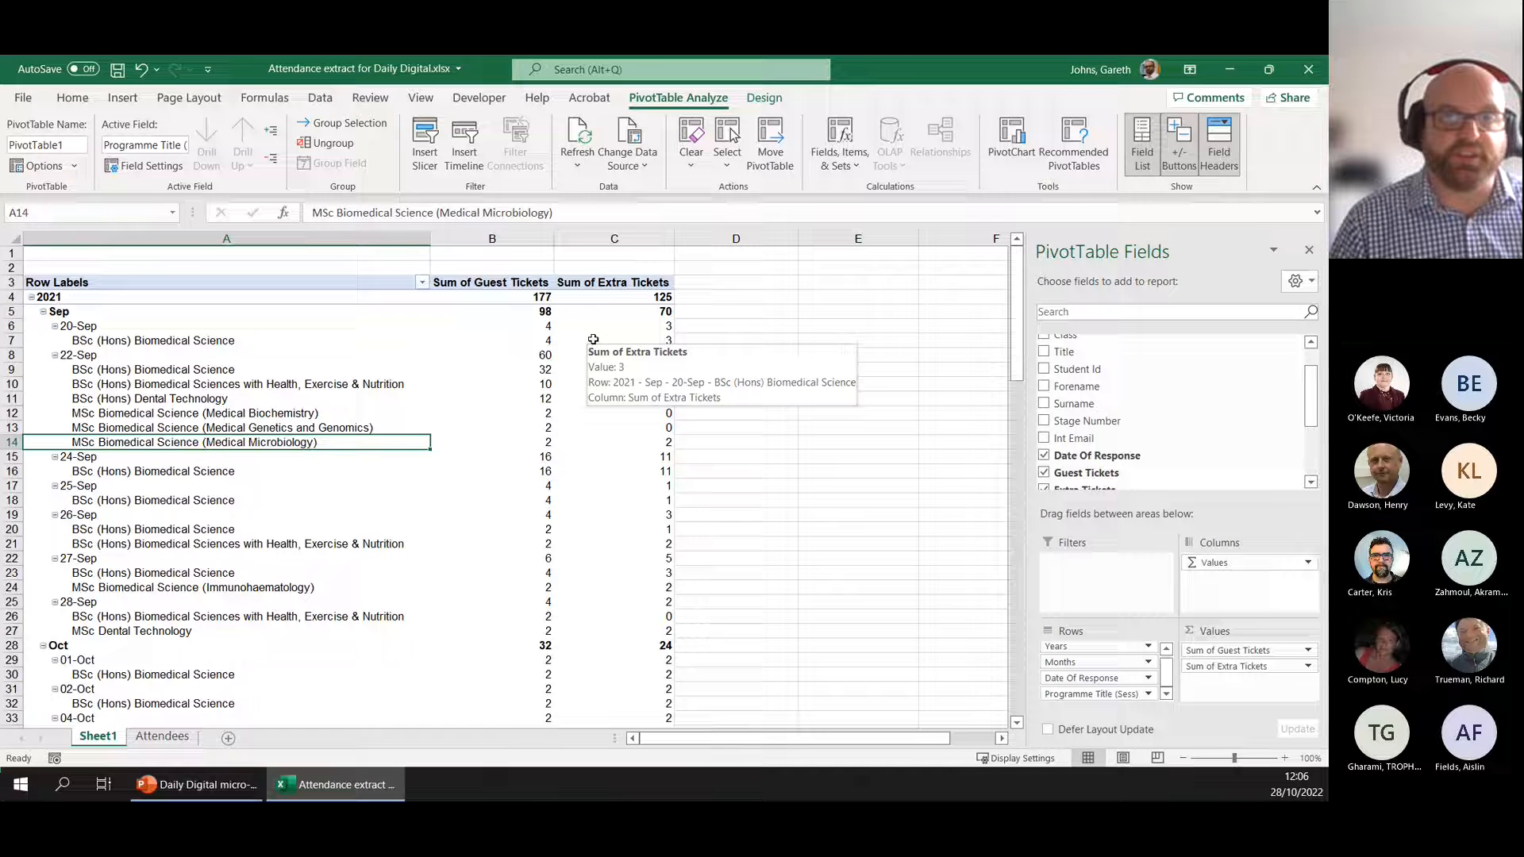
Insert a calculated field in the PivotTable that adds Guest Tickets and Extra Tickets, keeping the name Field1
{"action": "left_click", "coordinate": [833, 143]}
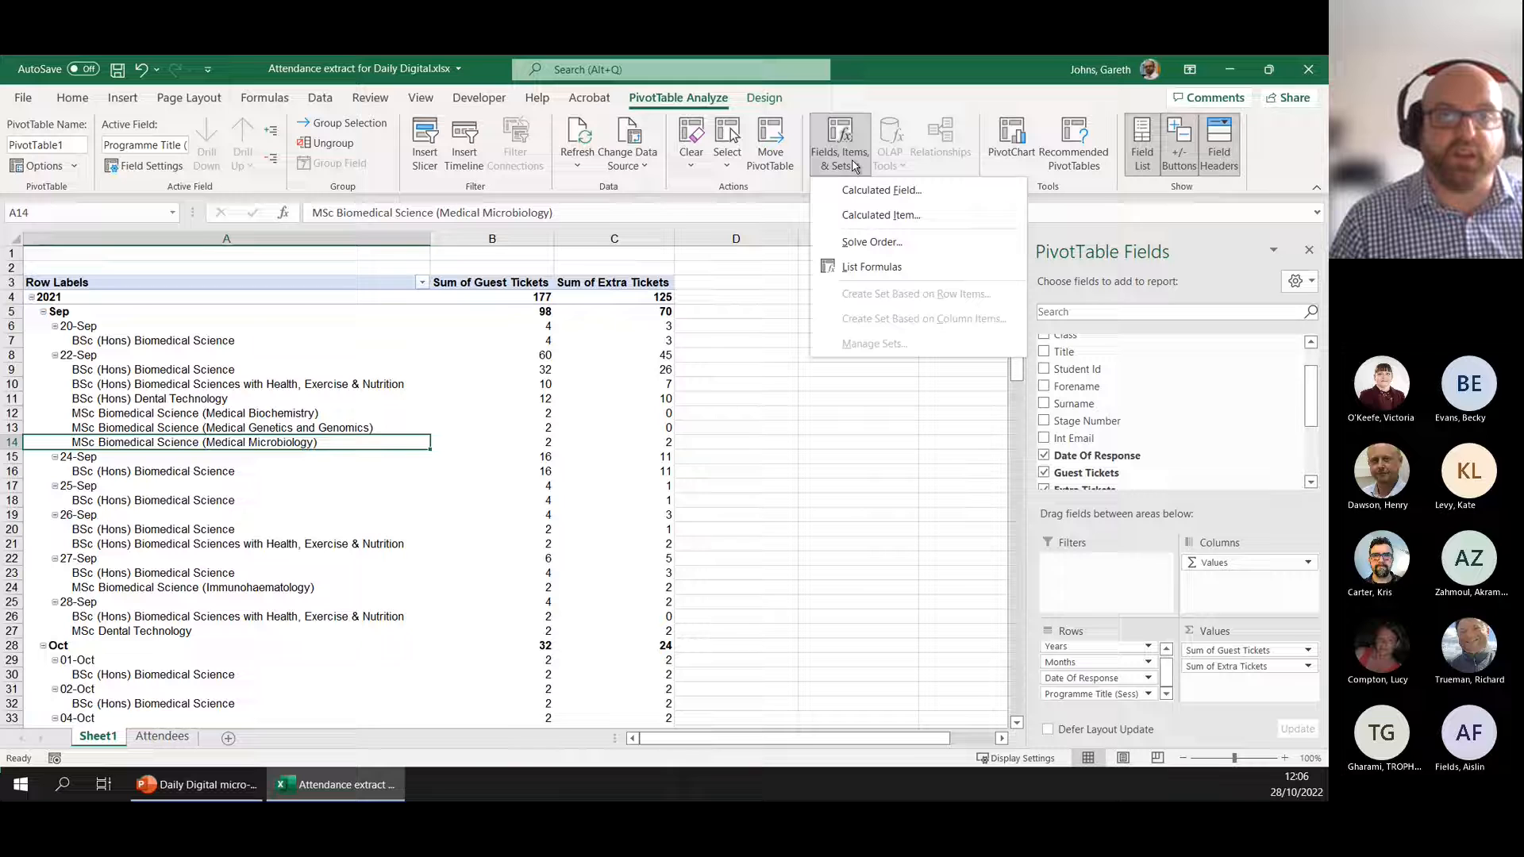
{"action": "left_click", "coordinate": [912, 199]}
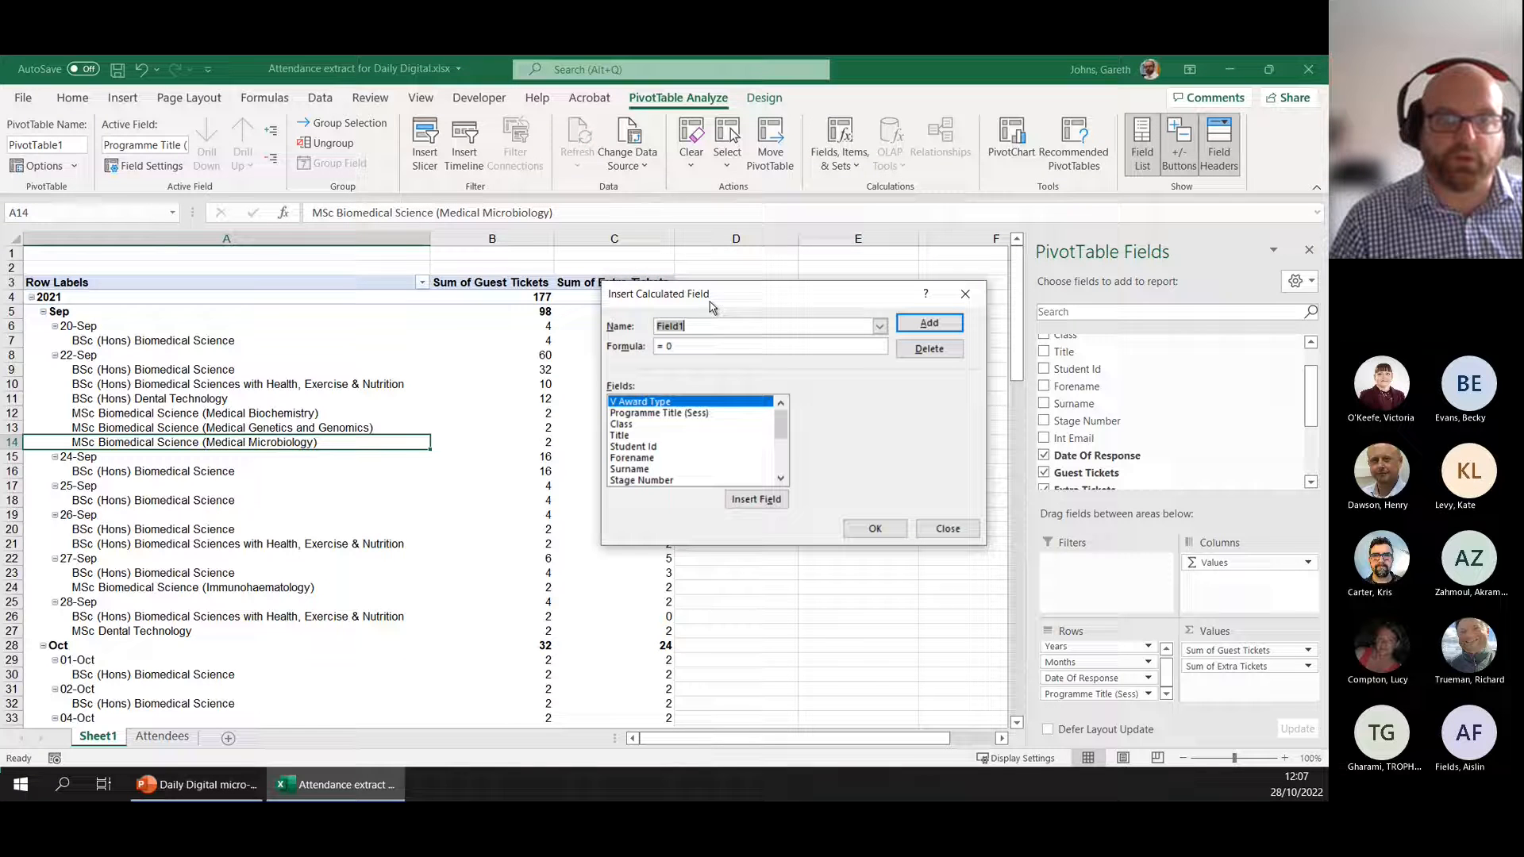
{"action": "left_click", "coordinate": [679, 346]}
{"action": "key", "text": "BackSpace"}
{"action": "key", "text": "BackSpace"}
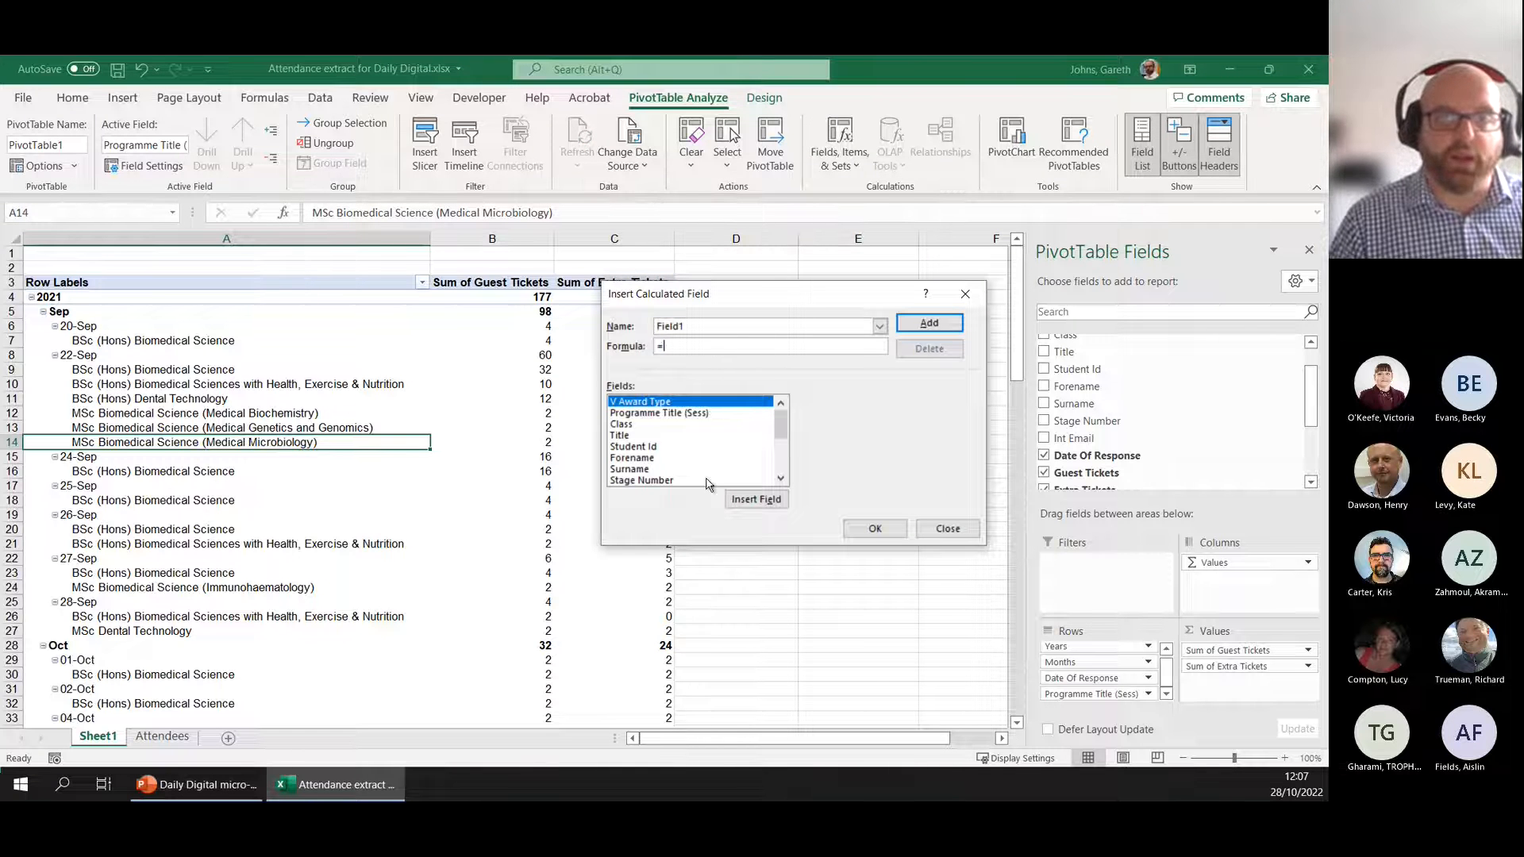
{"action": "scroll", "coordinate": [670, 473], "scroll_direction": "down", "scroll_amount": 3}
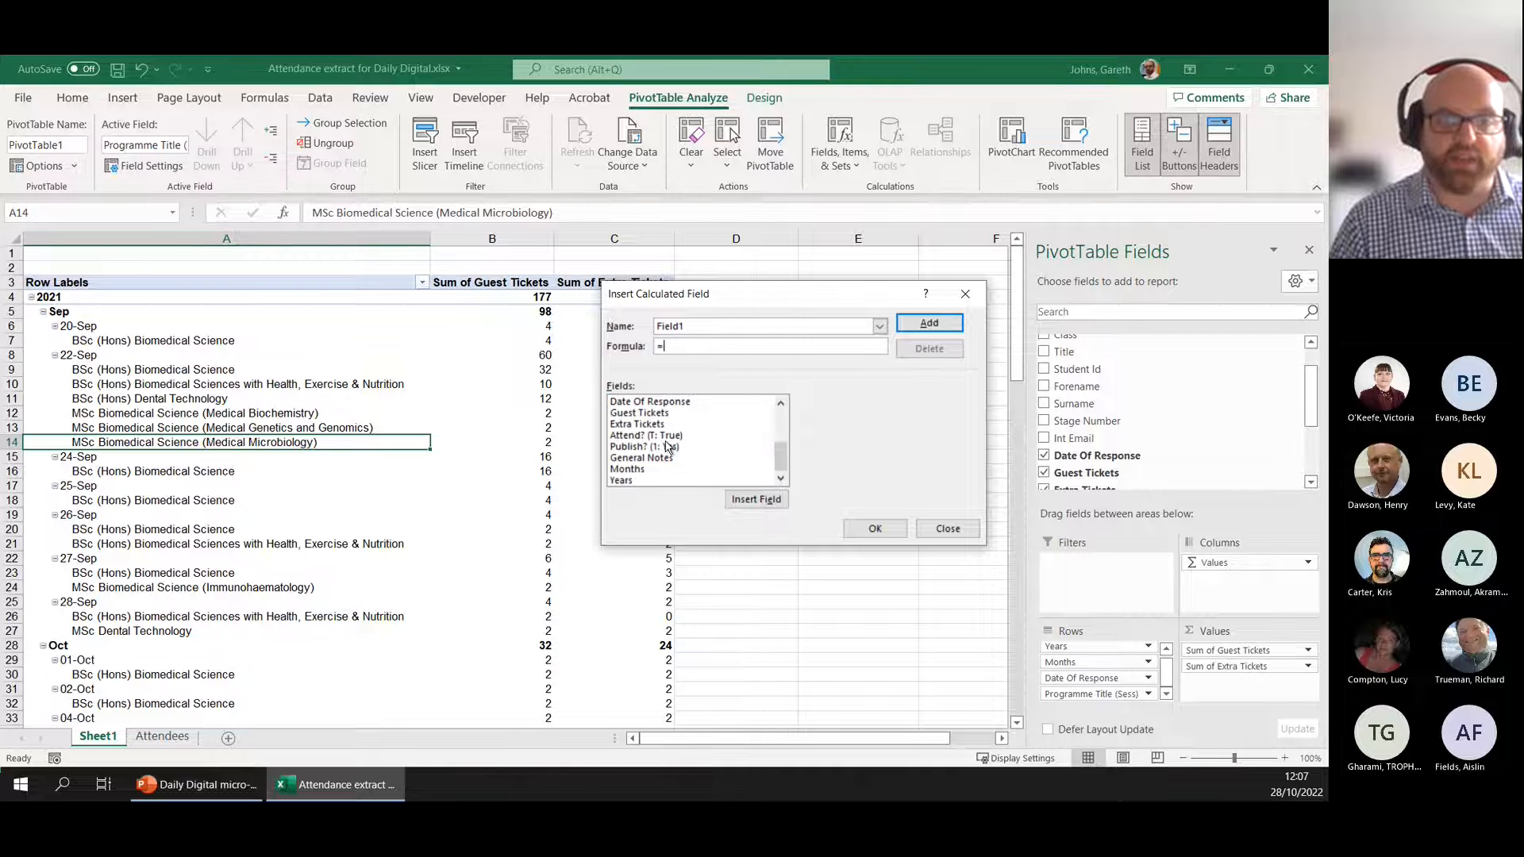
{"action": "double_click", "coordinate": [658, 413]}
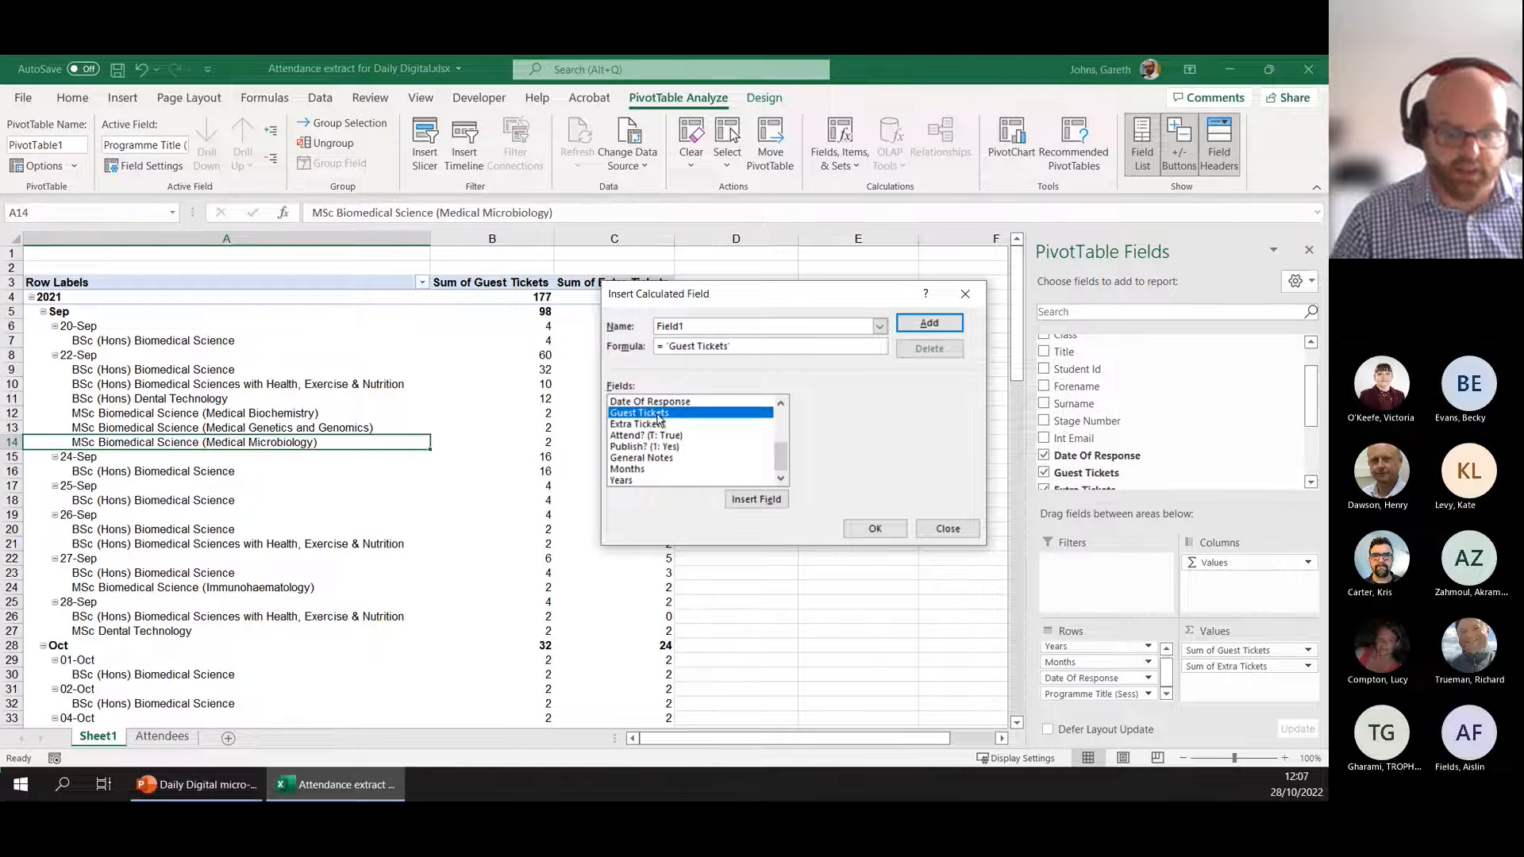
{"action": "left_click", "coordinate": [658, 424]}
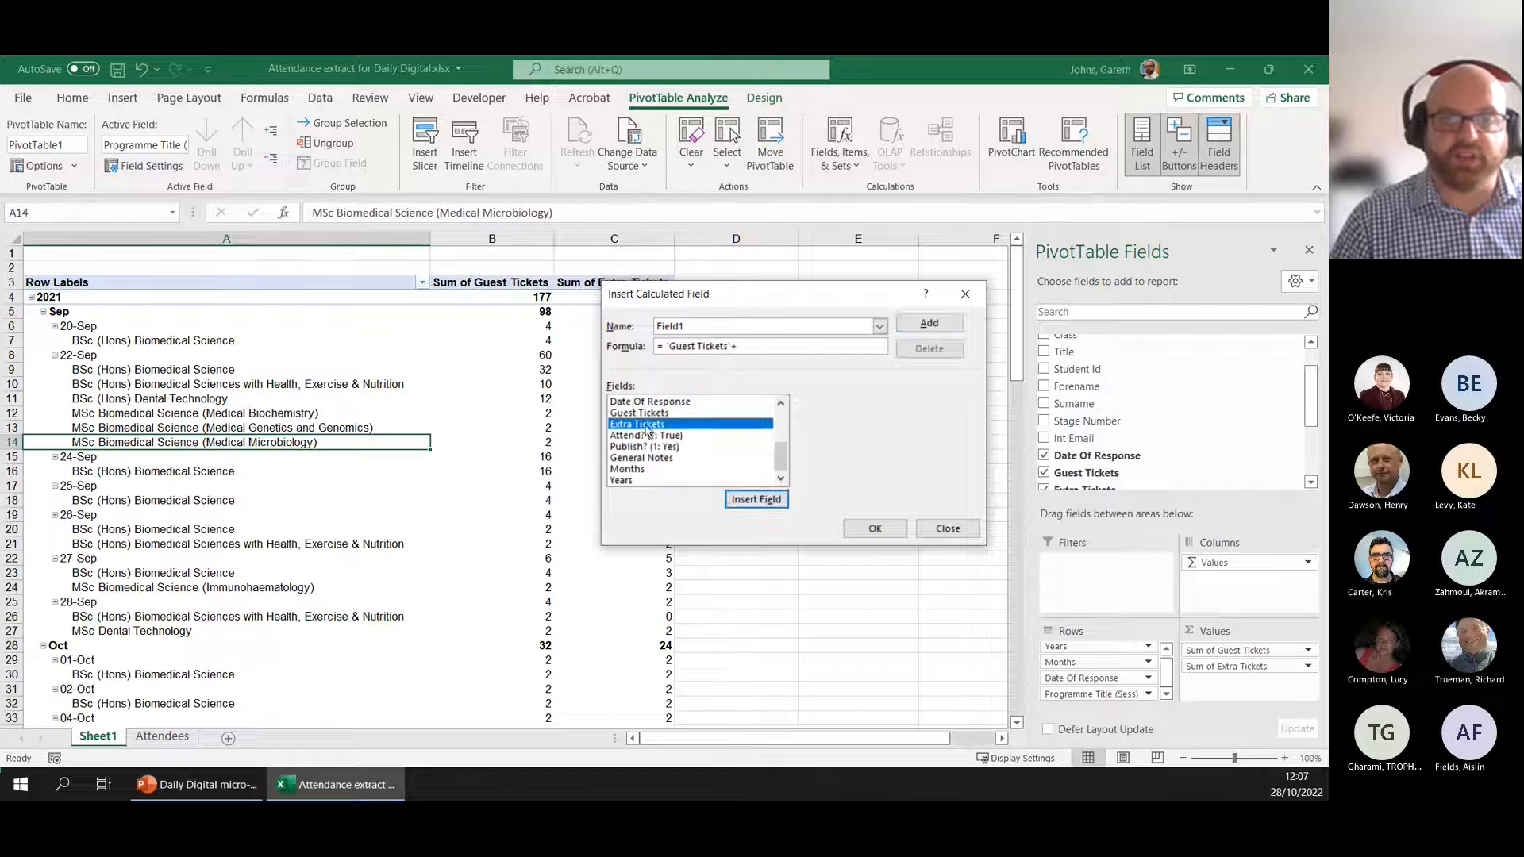
{"action": "left_click", "coordinate": [757, 500]}
{"action": "left_click", "coordinate": [875, 529]}
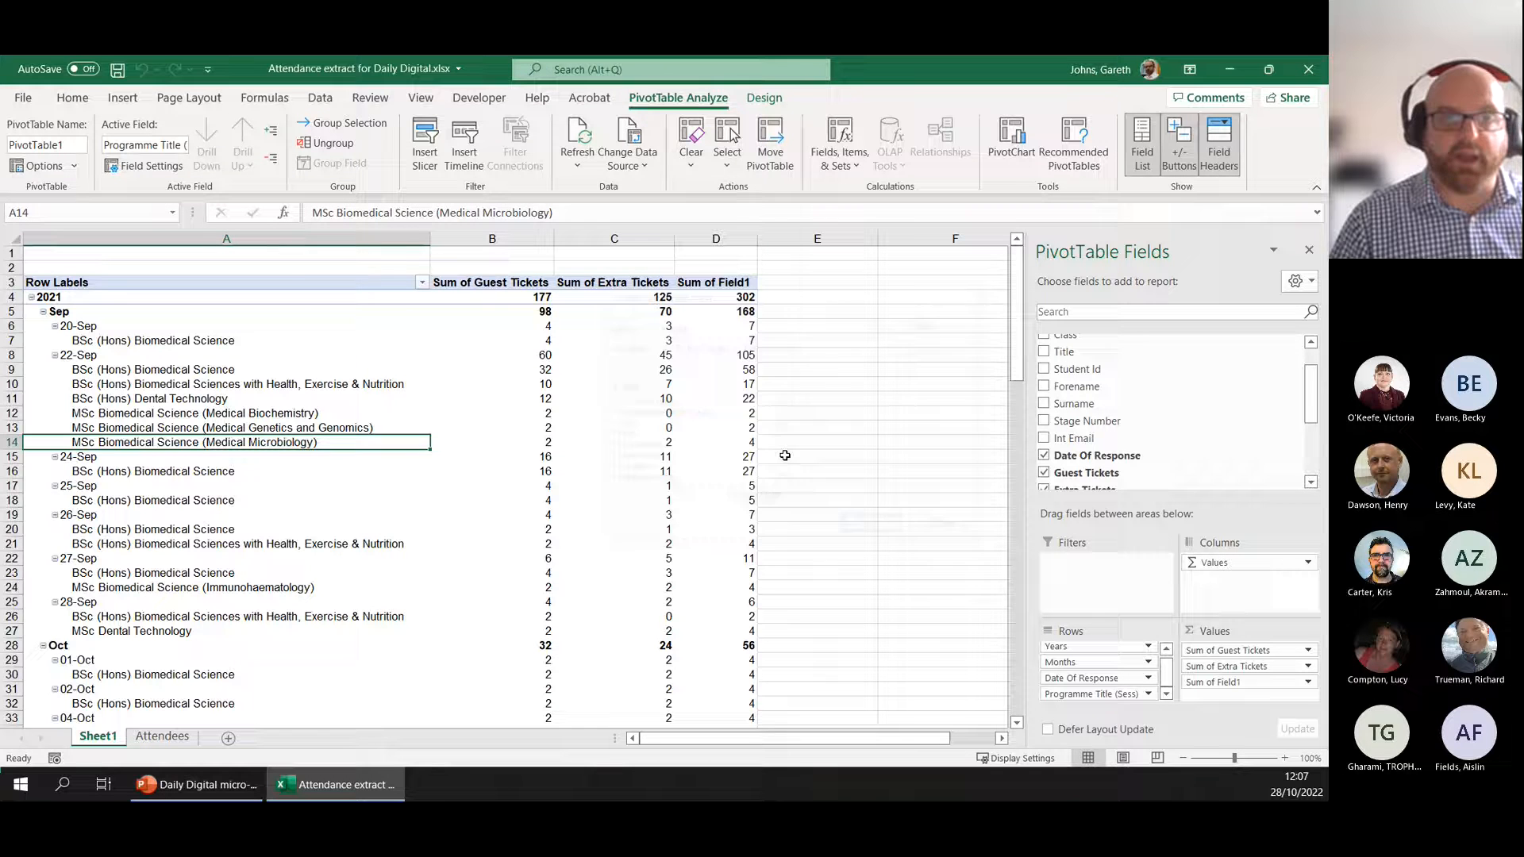
Open the value field settings of Sum of Field1 and enter Overall Tickets as the custom name
{"action": "left_click", "coordinate": [716, 283]}
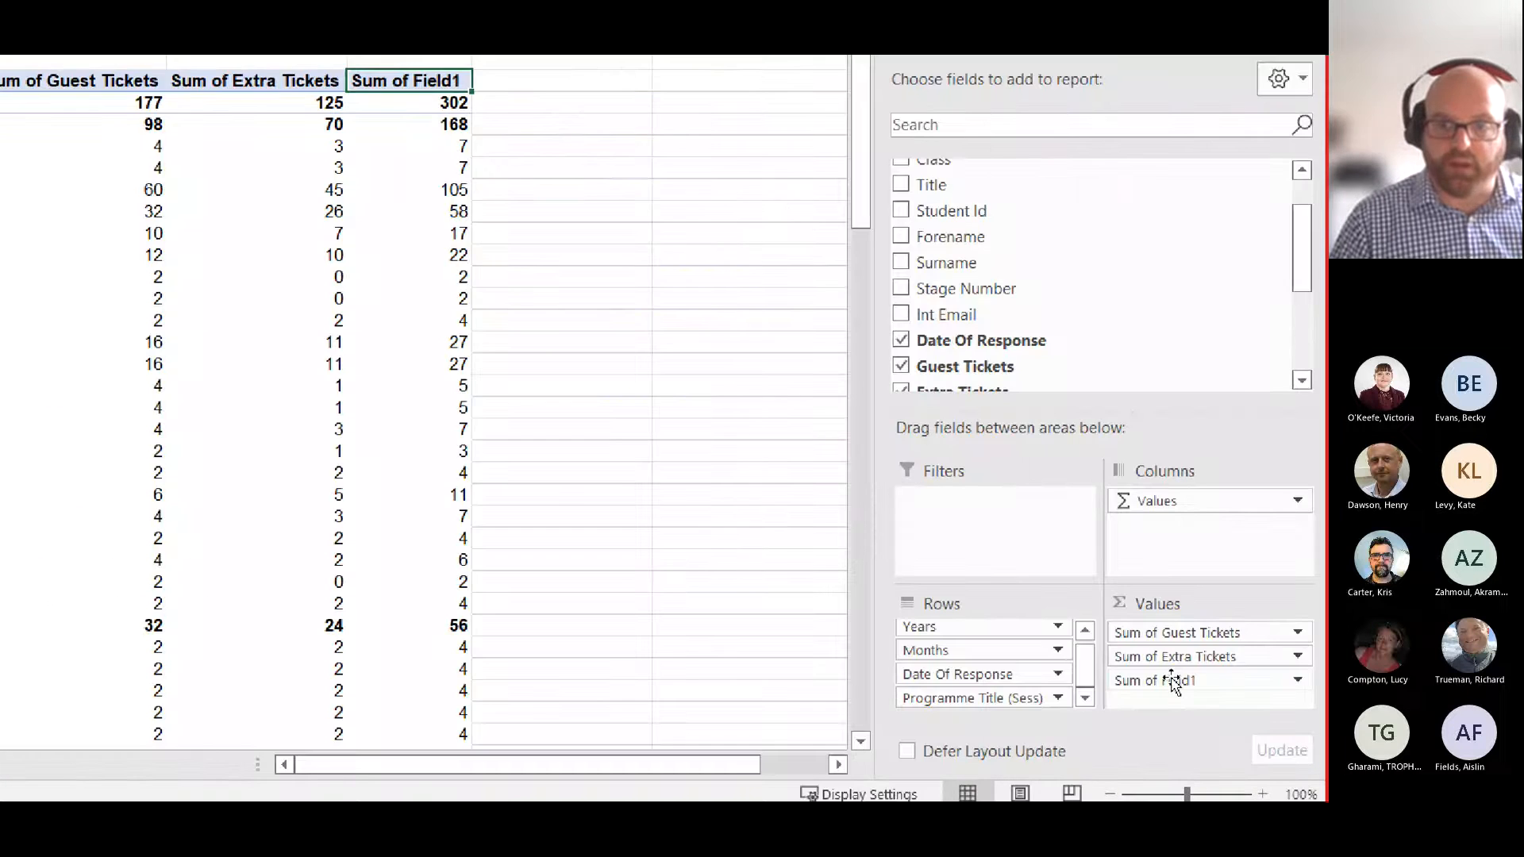
{"action": "left_click", "coordinate": [1230, 683]}
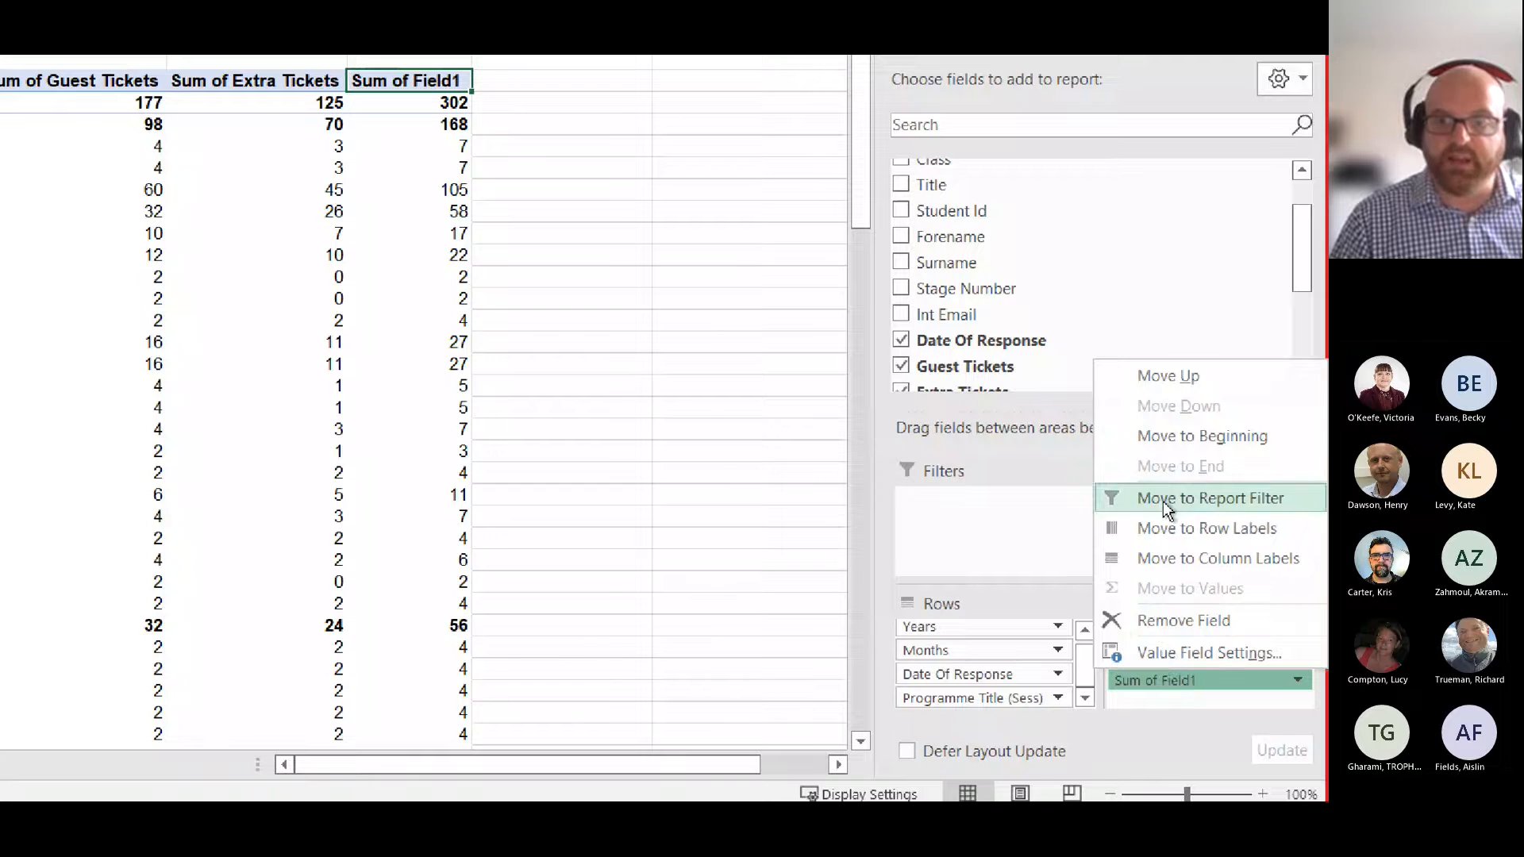
{"action": "left_click", "coordinate": [1198, 656]}
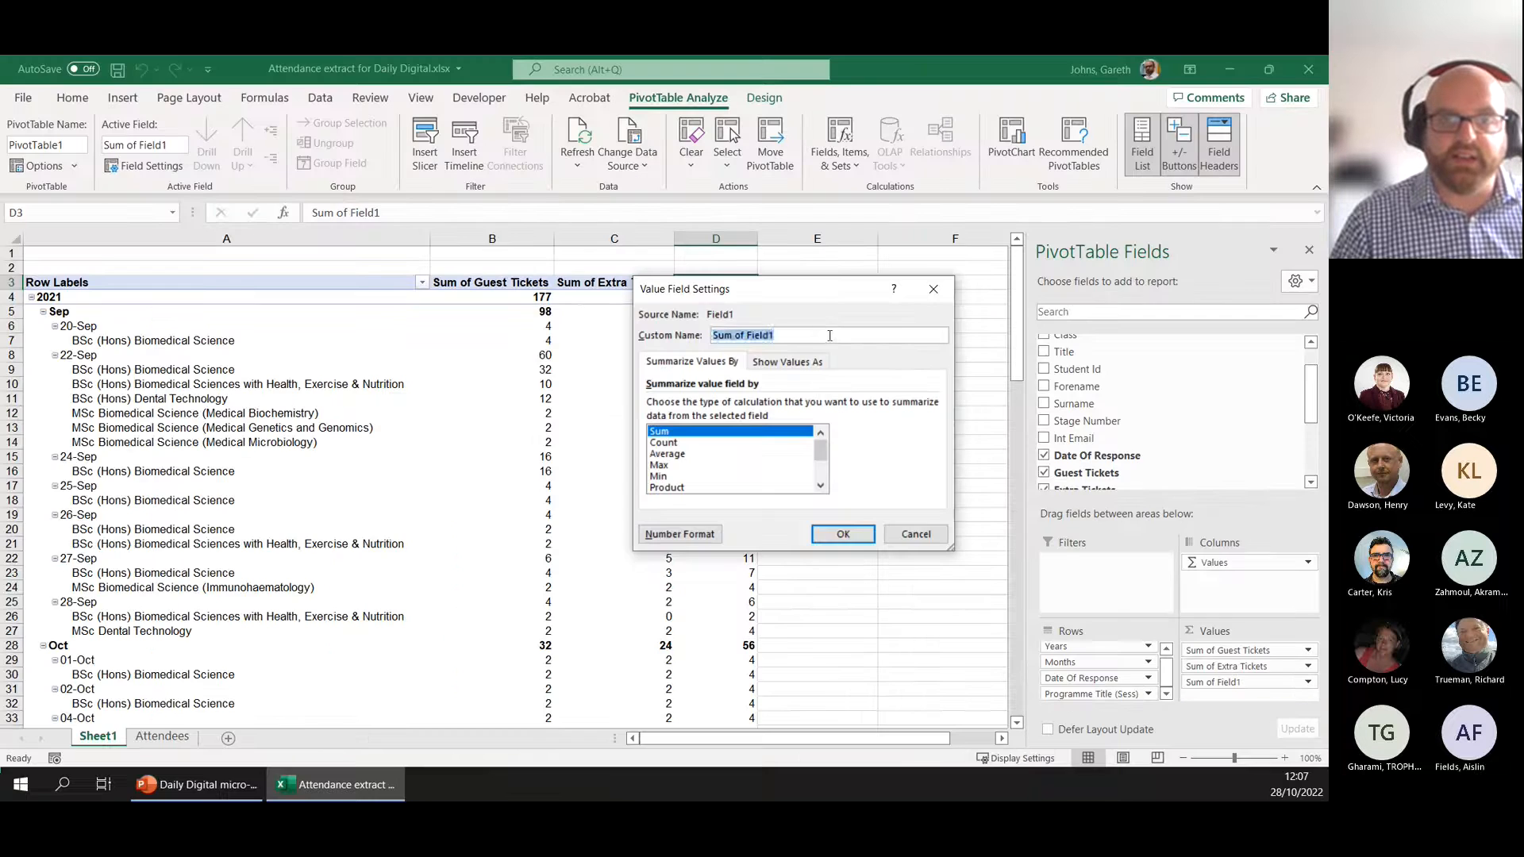
{"action": "left_click_drag", "start_coordinate": [528, 162], "coordinate": [308, 159]}
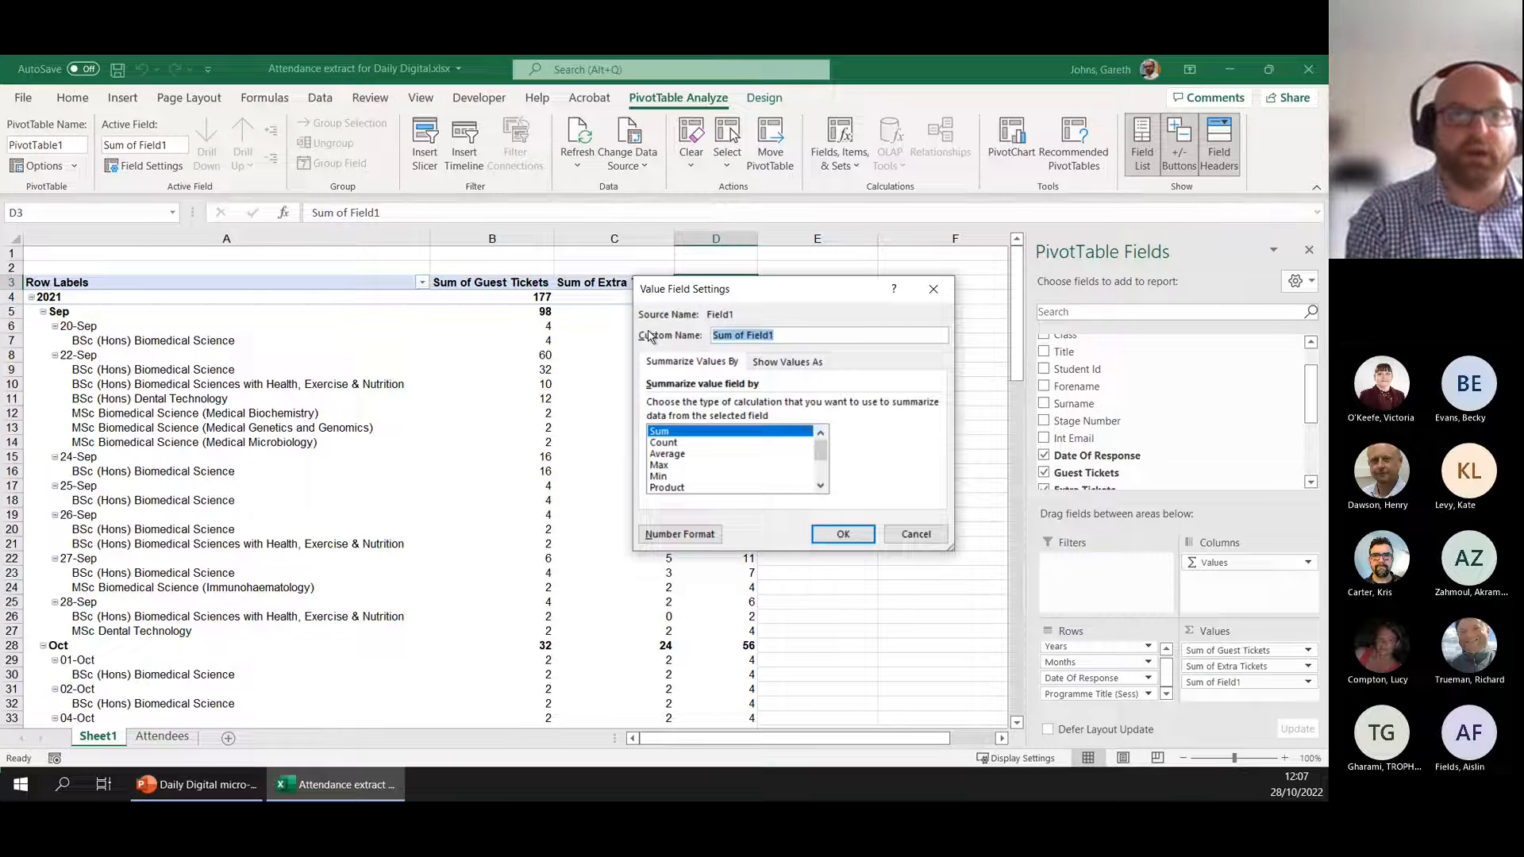
{"action": "type", "text": "Overall Tickets"}
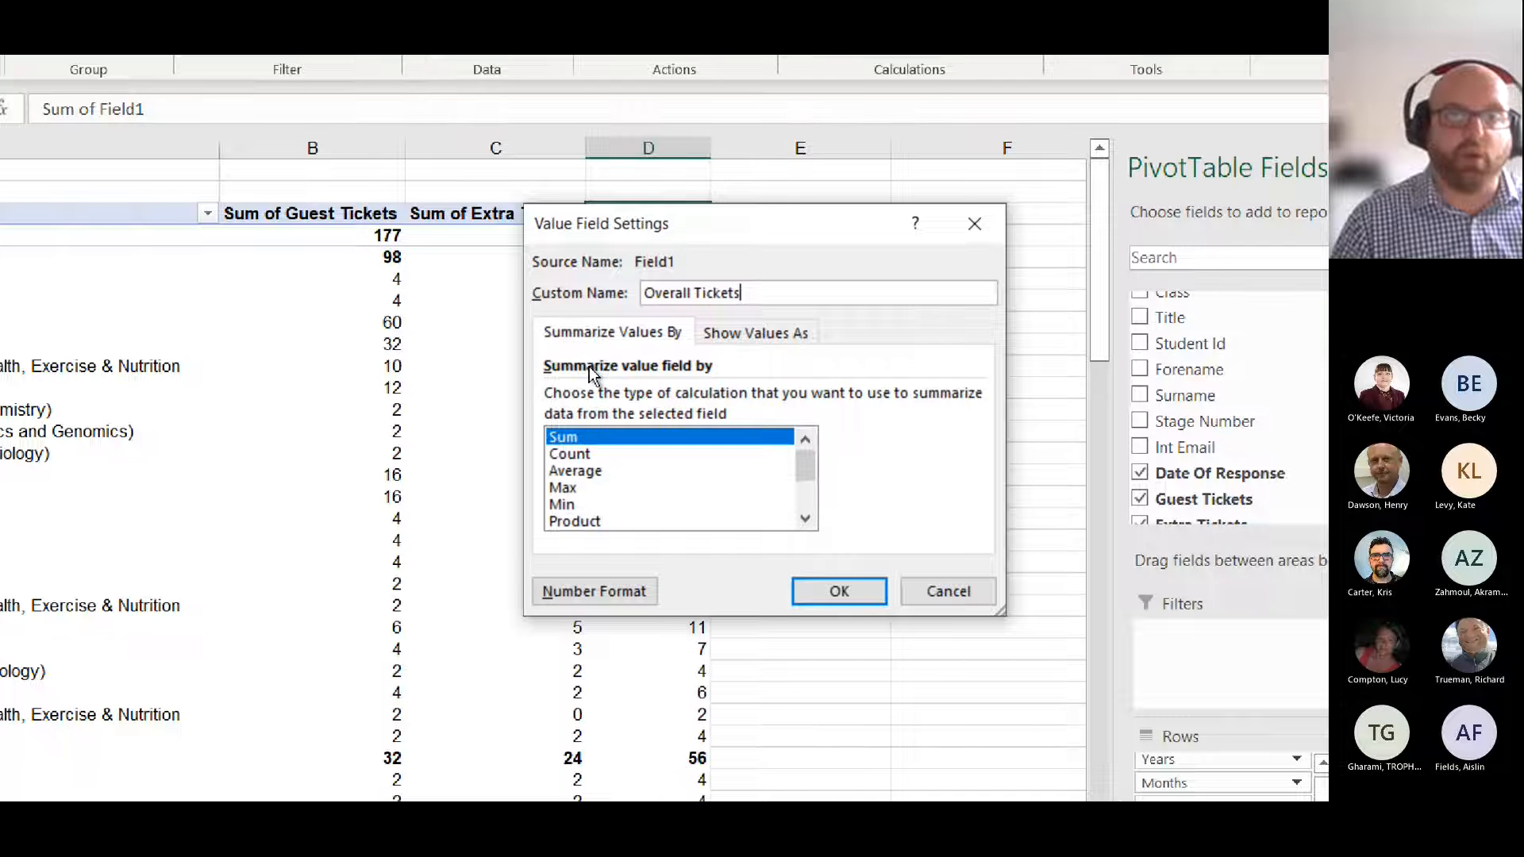
Summarise the Field1 values by Average, with Average Tickets as the custom name, and apply the settings
{"action": "left_click", "coordinate": [597, 475]}
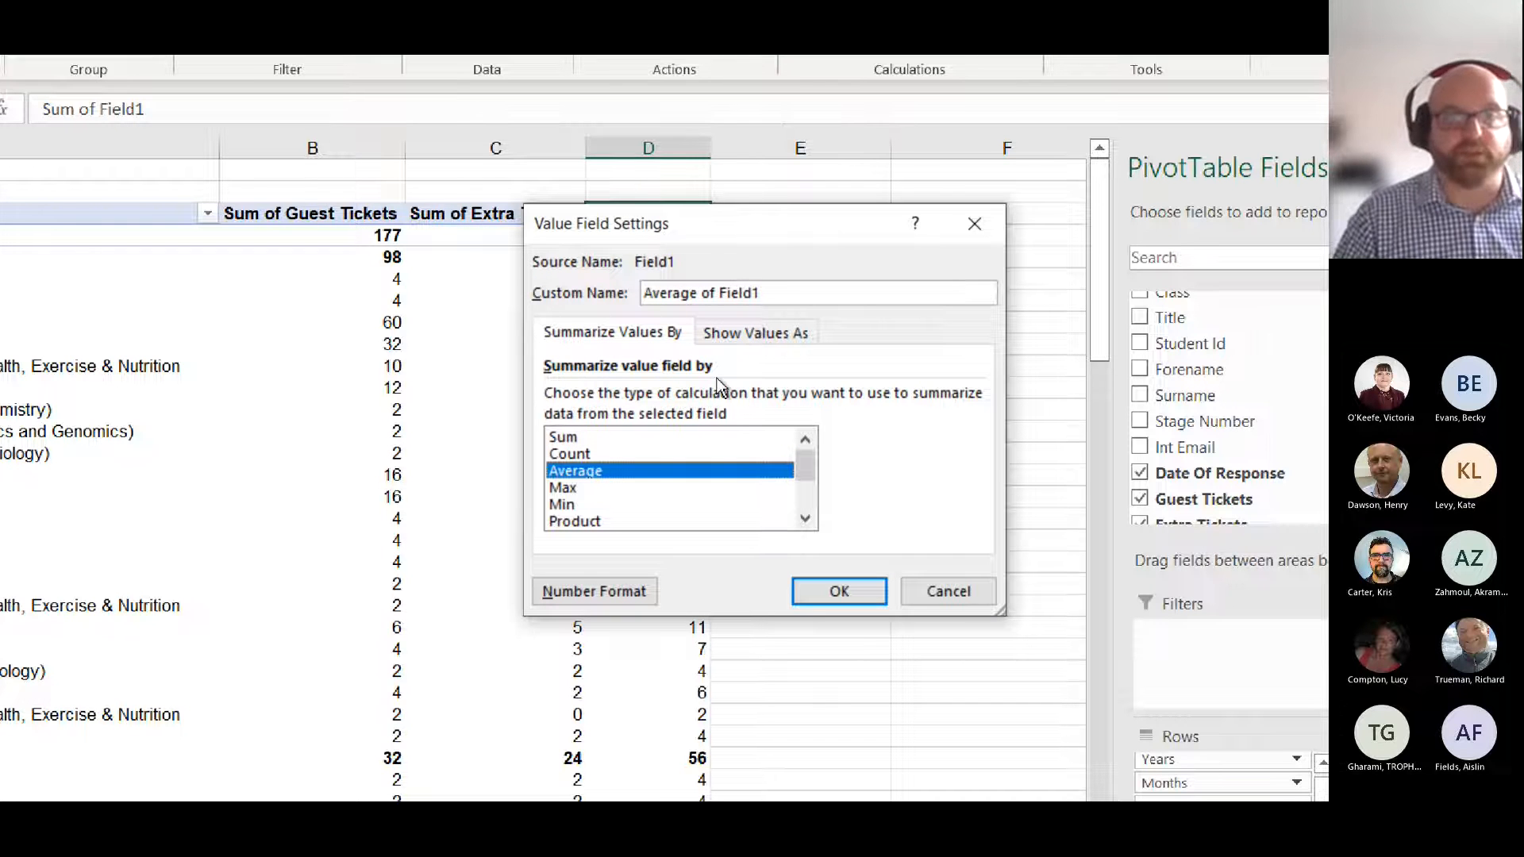
{"action": "left_click", "coordinate": [798, 294]}
{"action": "left_click_drag", "start_coordinate": [797, 294], "coordinate": [705, 287]}
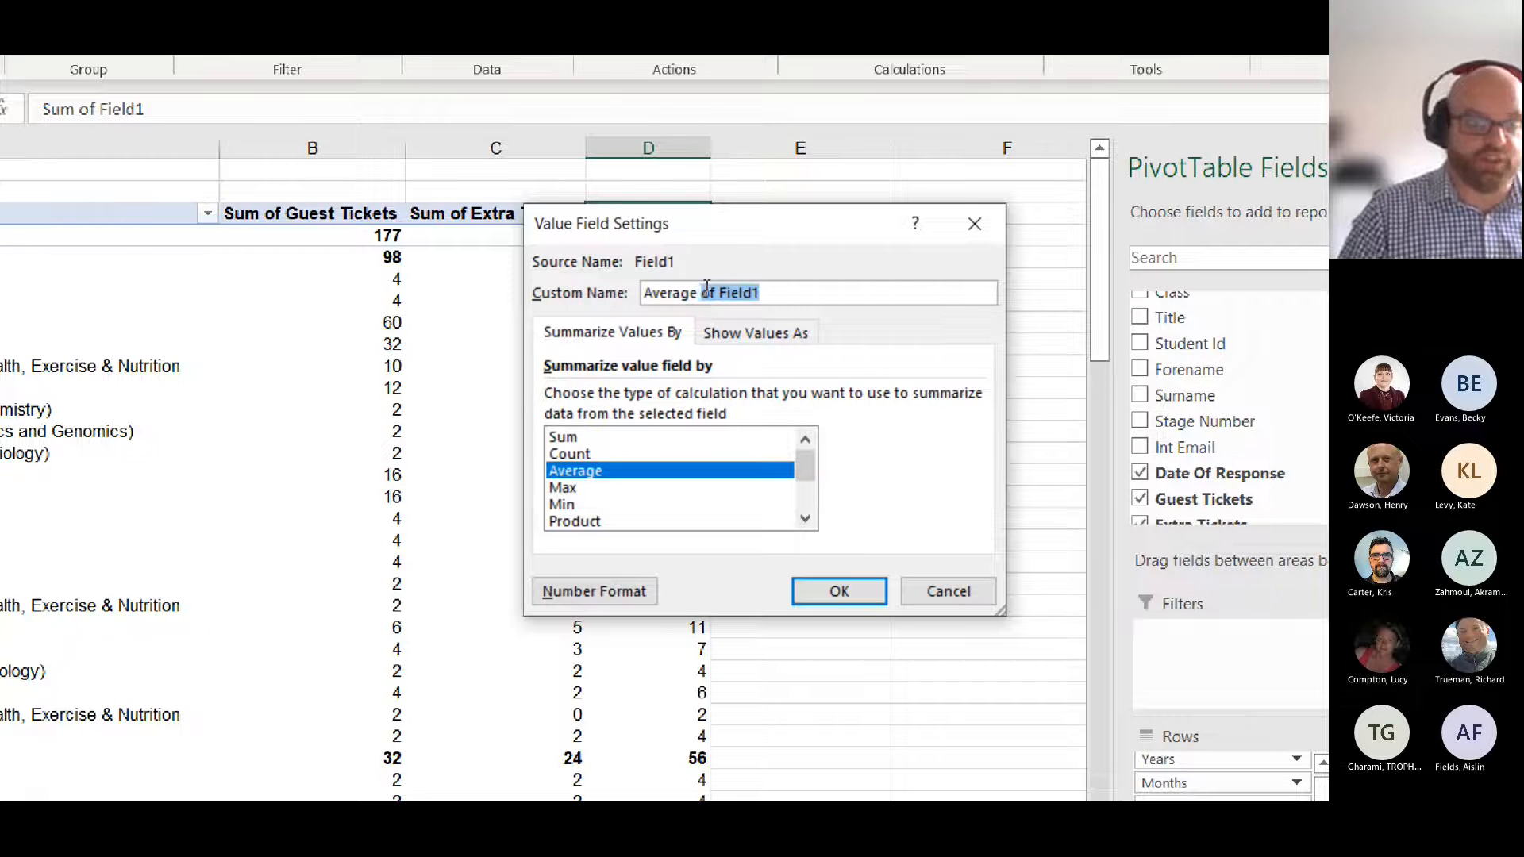
{"action": "type", "text": "Tickets"}
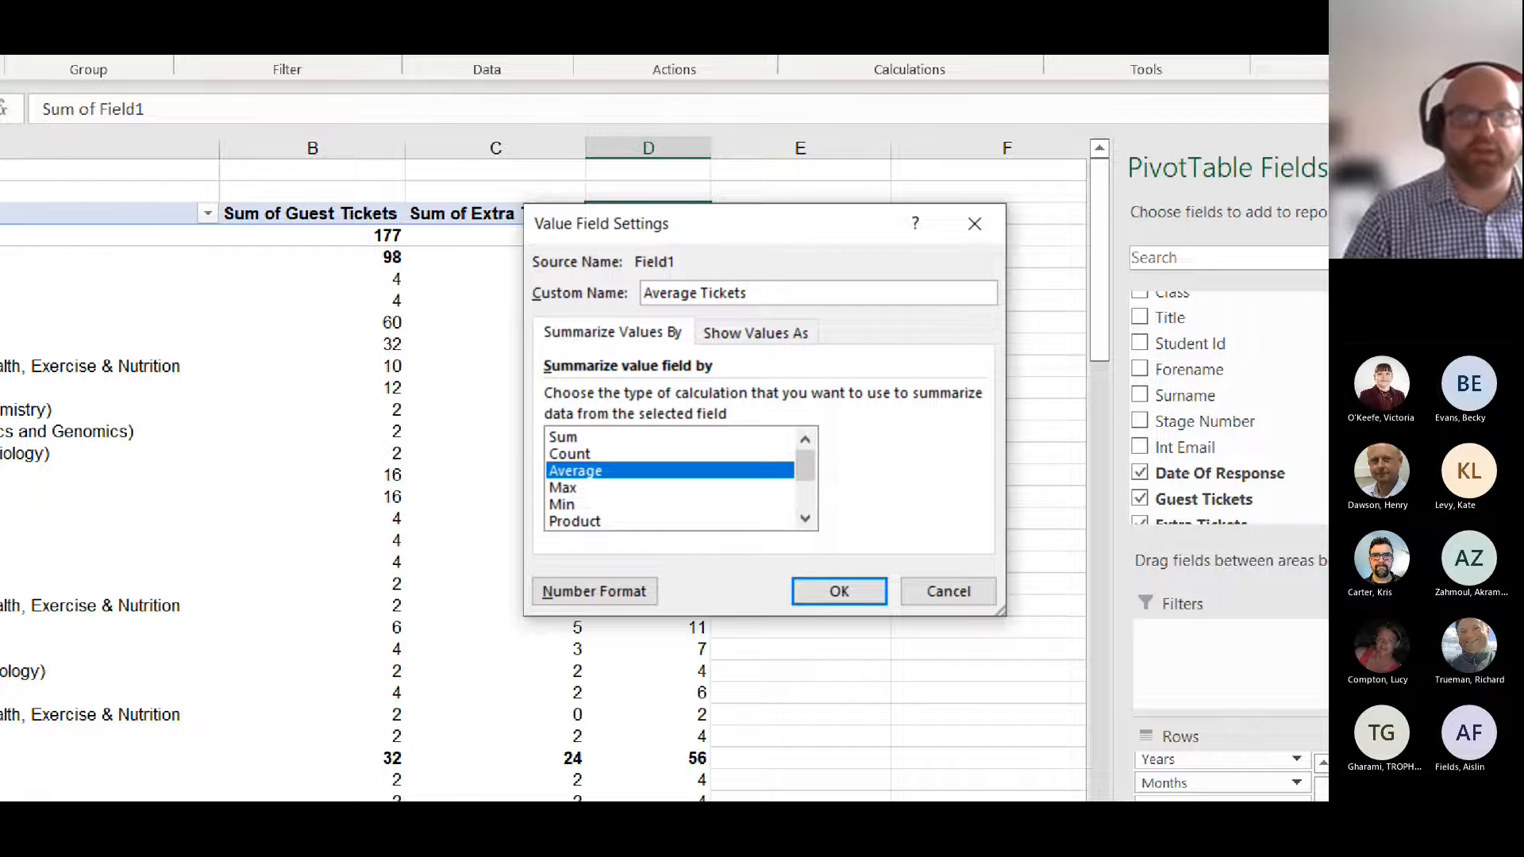
{"action": "left_click", "coordinate": [839, 591]}
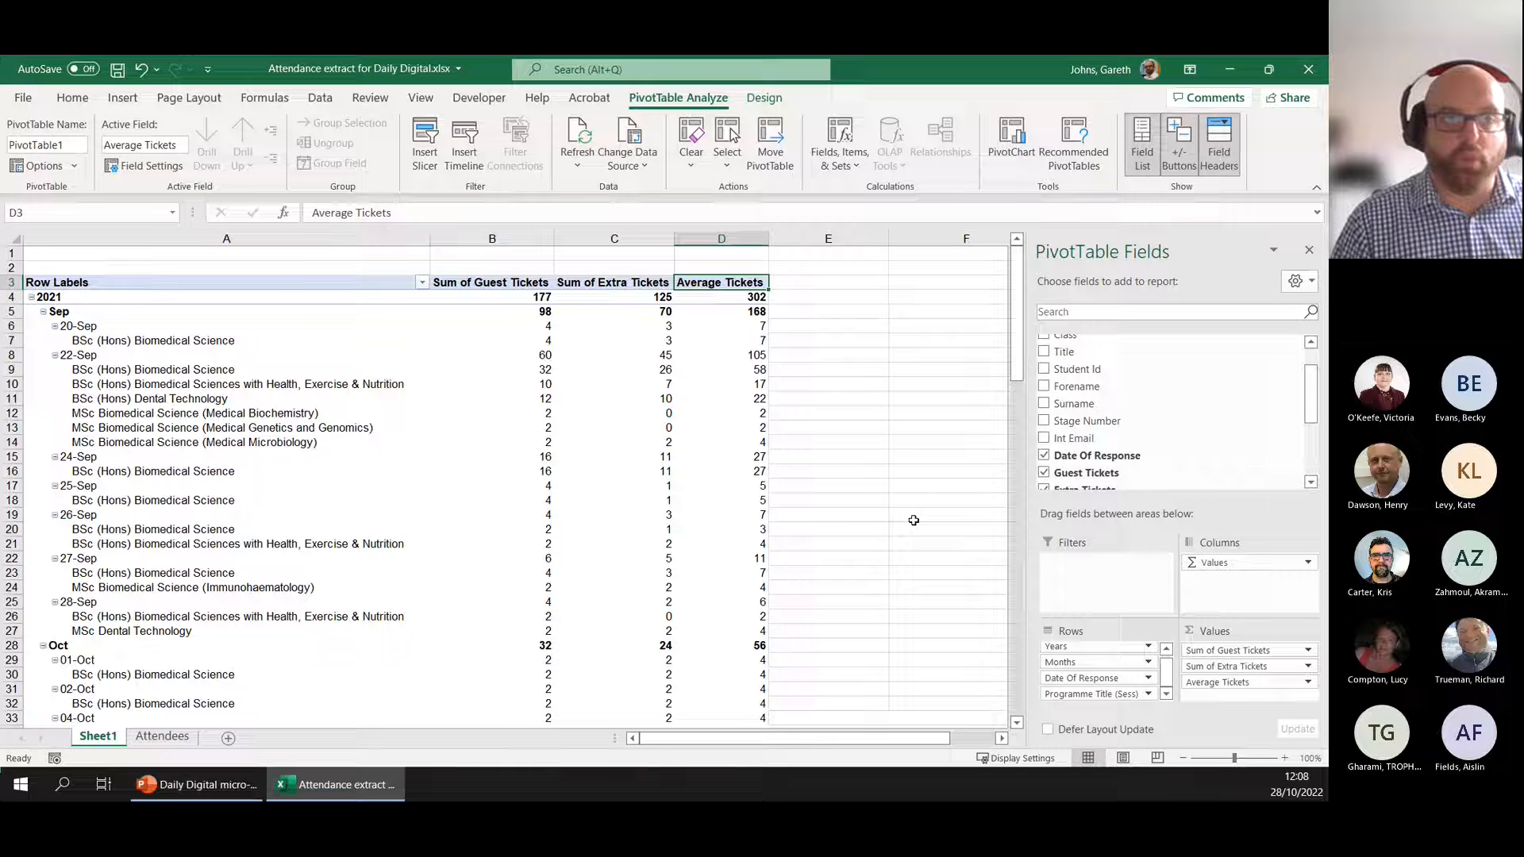
Insert a clustered column PivotChart from the PivotTable, move it sideways and enlarge it to about 9.76 by 14.29 cm
{"action": "left_click", "coordinate": [1010, 132]}
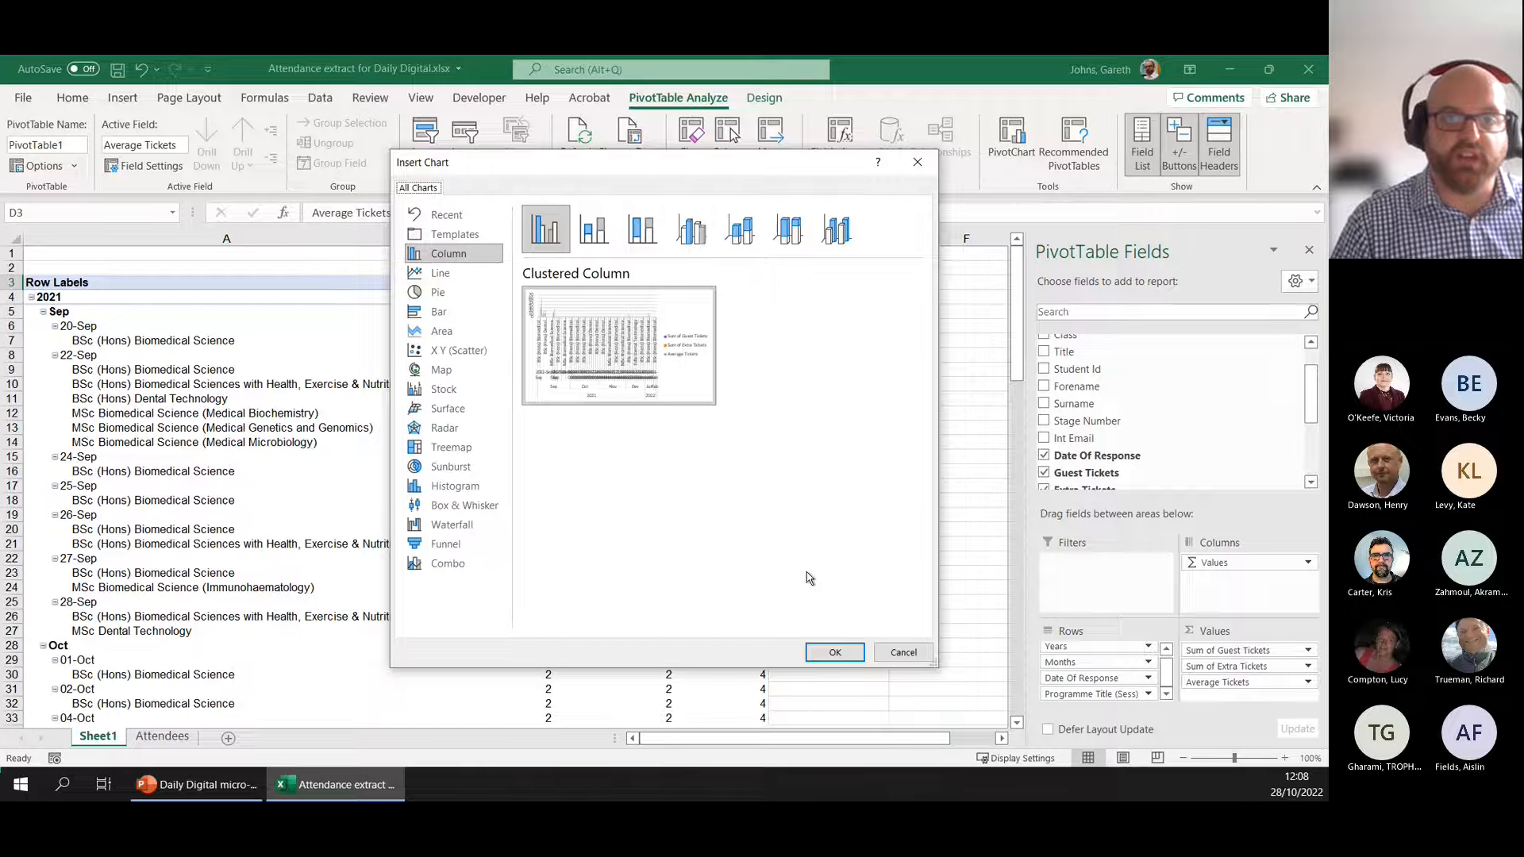
{"action": "left_click", "coordinate": [835, 652]}
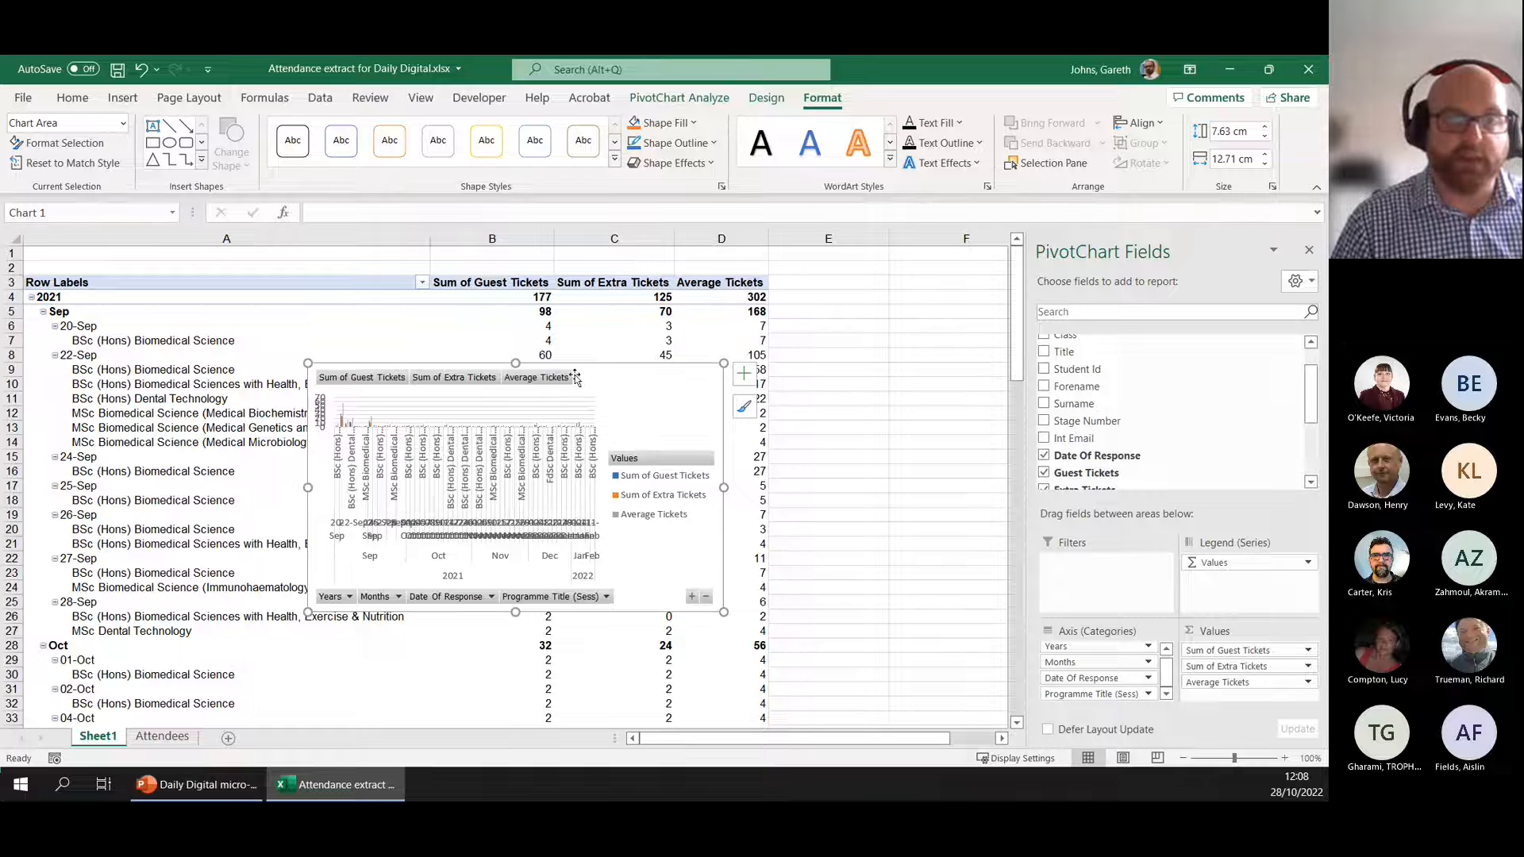
{"action": "left_click_drag", "start_coordinate": [581, 360], "coordinate": [796, 354]}
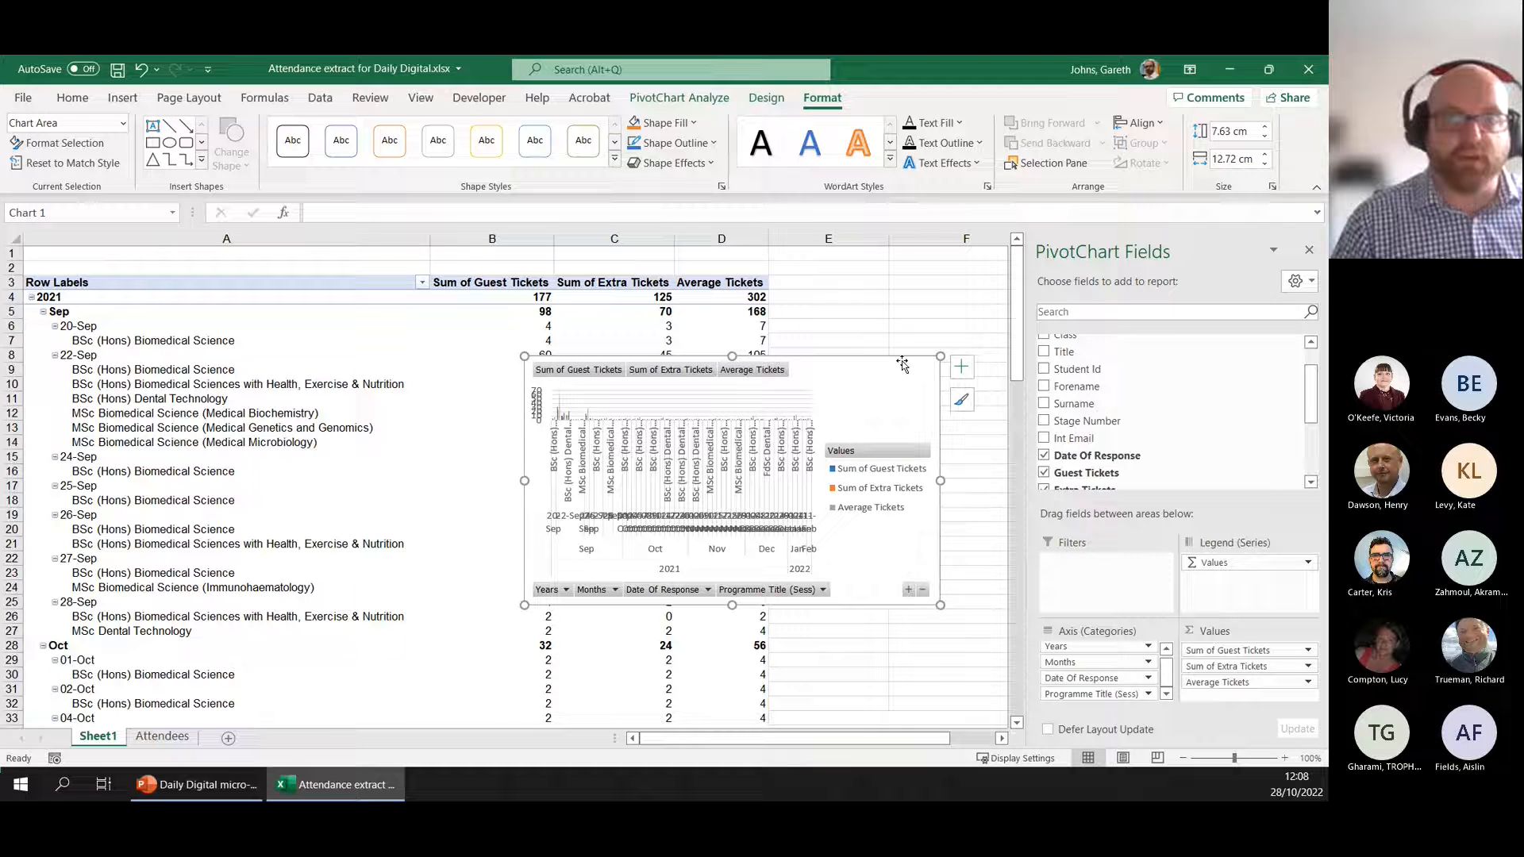
{"action": "left_click_drag", "start_coordinate": [940, 356], "coordinate": [991, 286]}
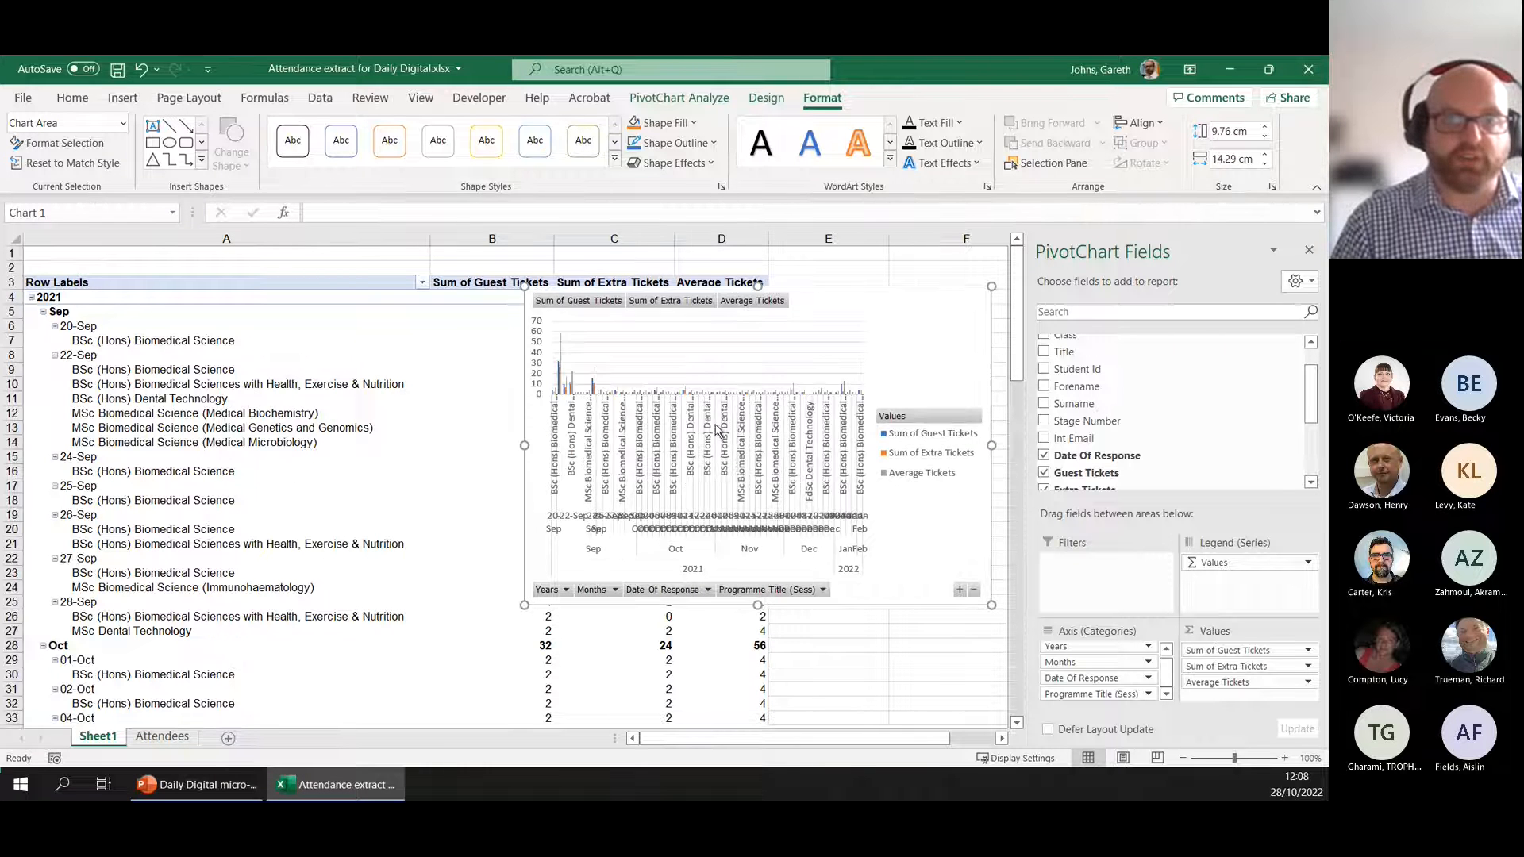
Collapse 2021 and 2022 in the PivotTable, and widen the chart and move it off the guest and extra ticket columns
{"action": "left_click", "coordinate": [31, 297]}
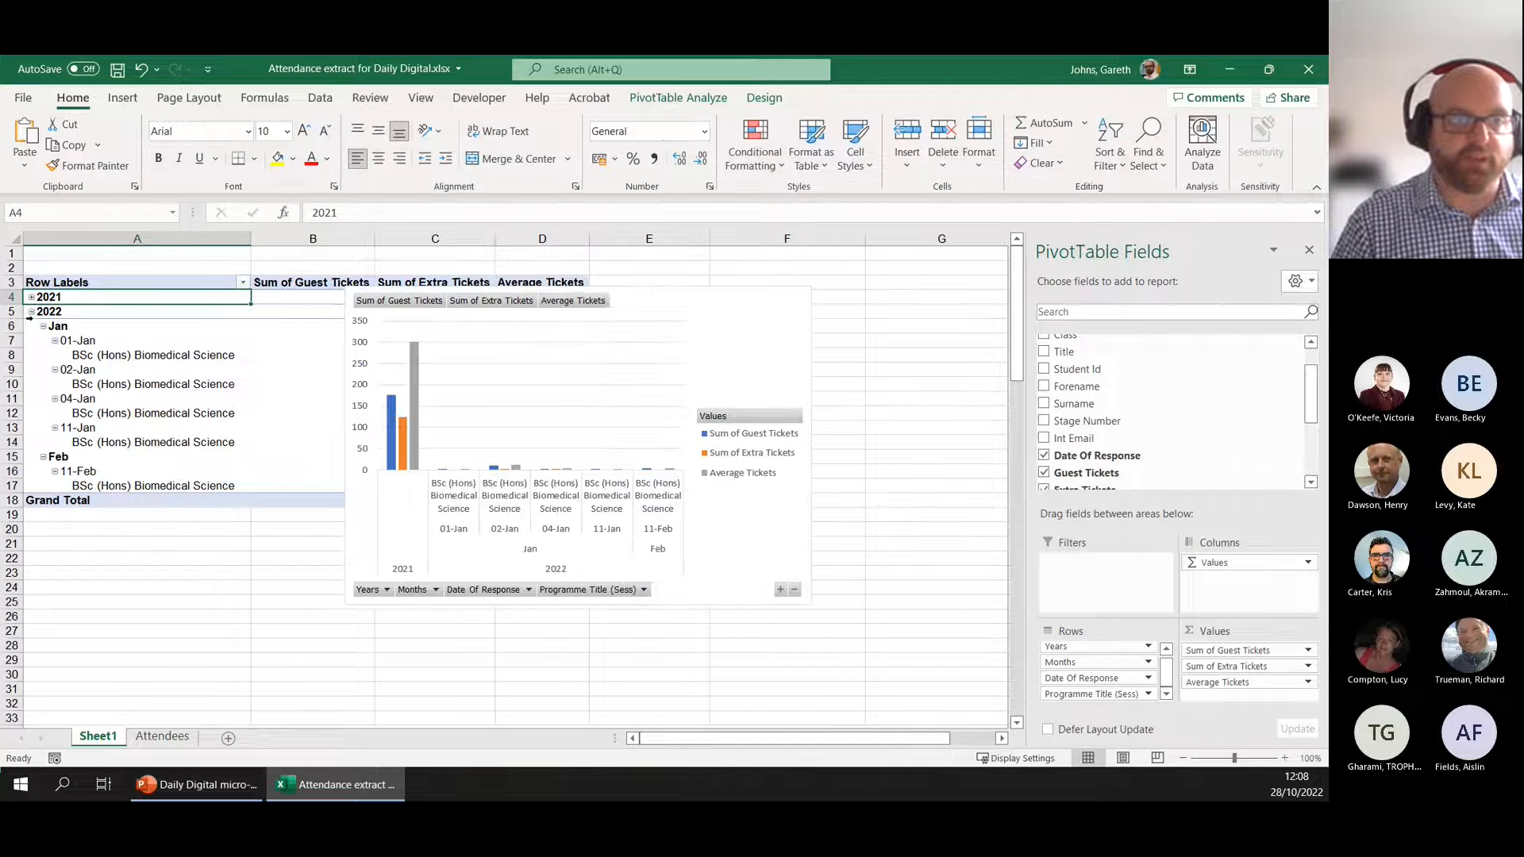
{"action": "left_click", "coordinate": [32, 312]}
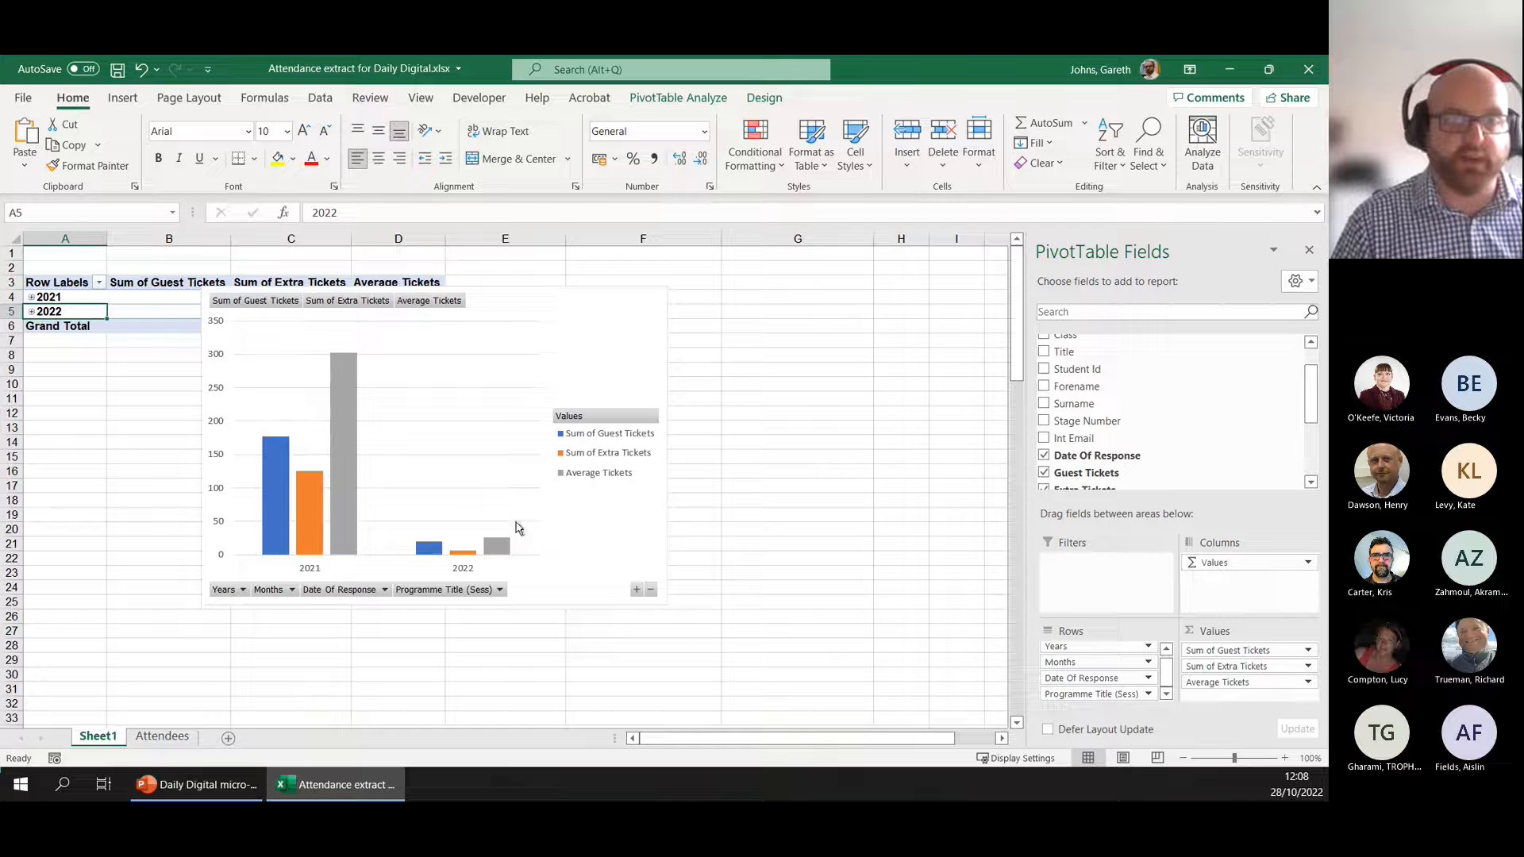
{"action": "left_click", "coordinate": [665, 603]}
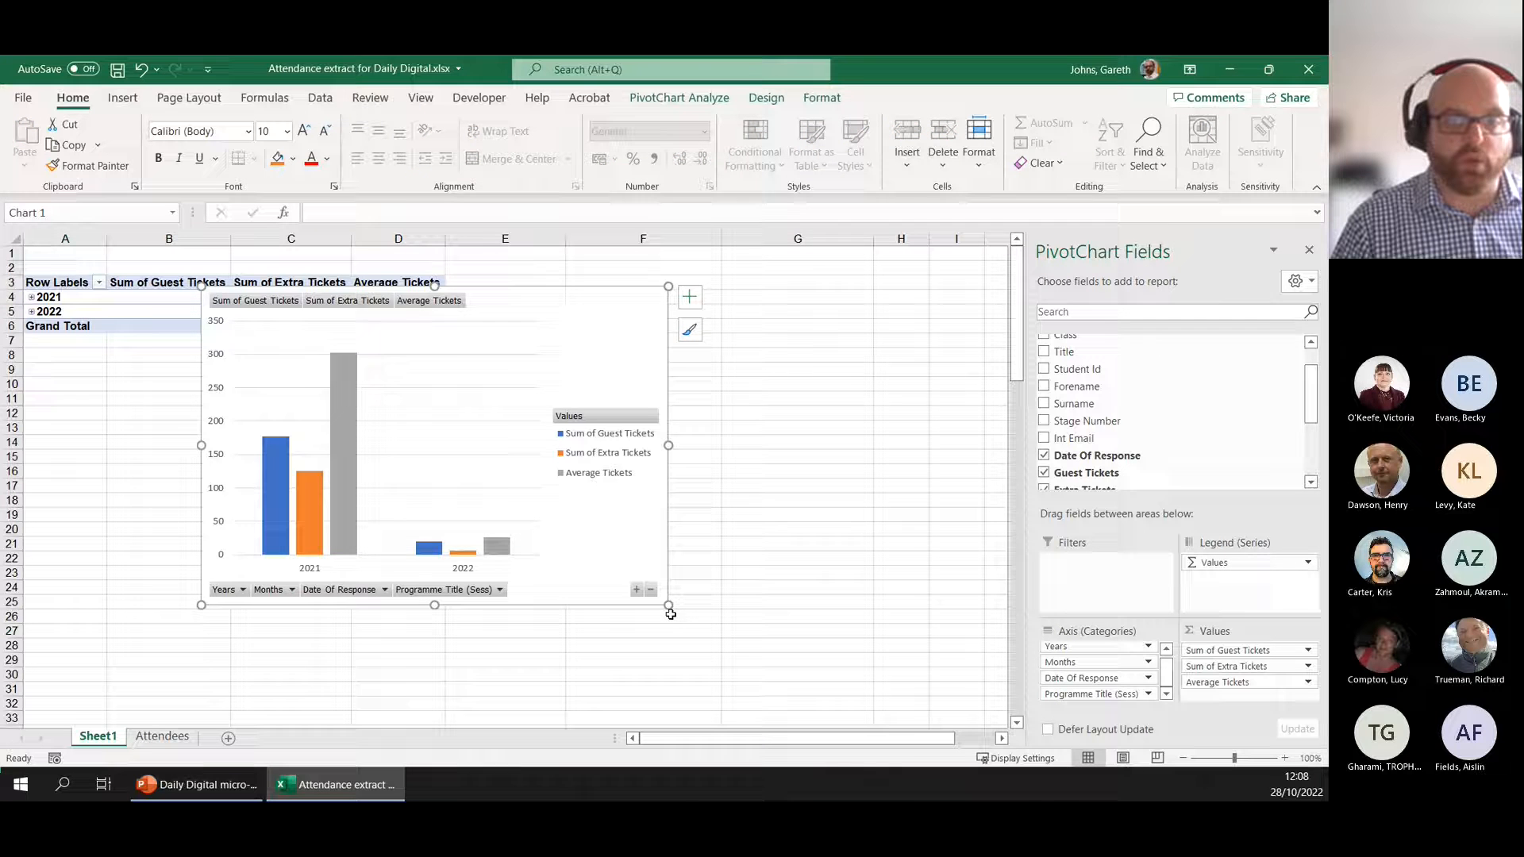
{"action": "left_click_drag", "start_coordinate": [669, 604], "coordinate": [864, 620]}
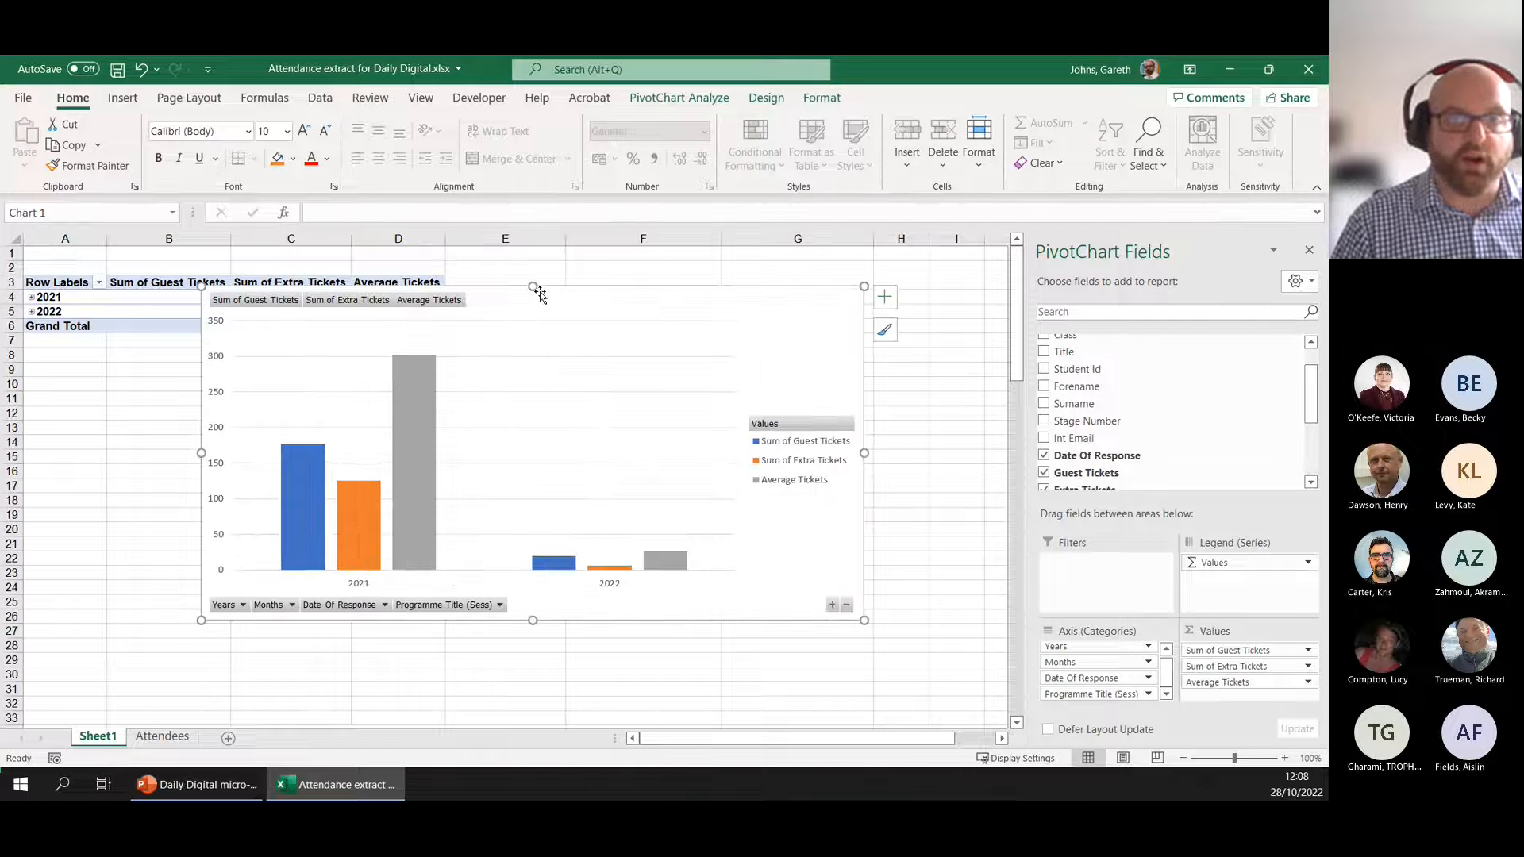
{"action": "left_click_drag", "start_coordinate": [552, 293], "coordinate": [746, 282]}
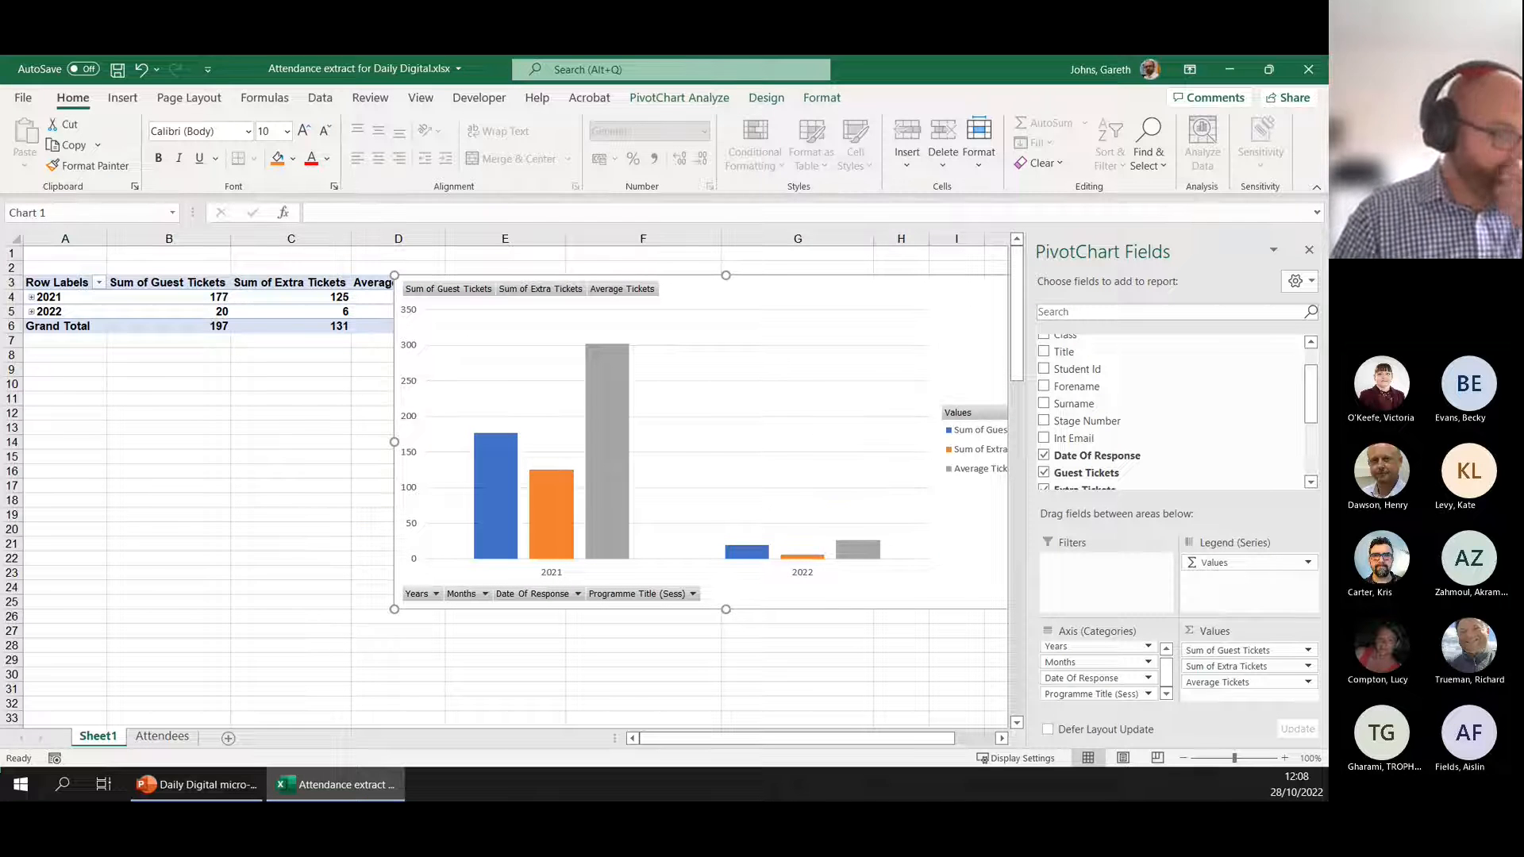